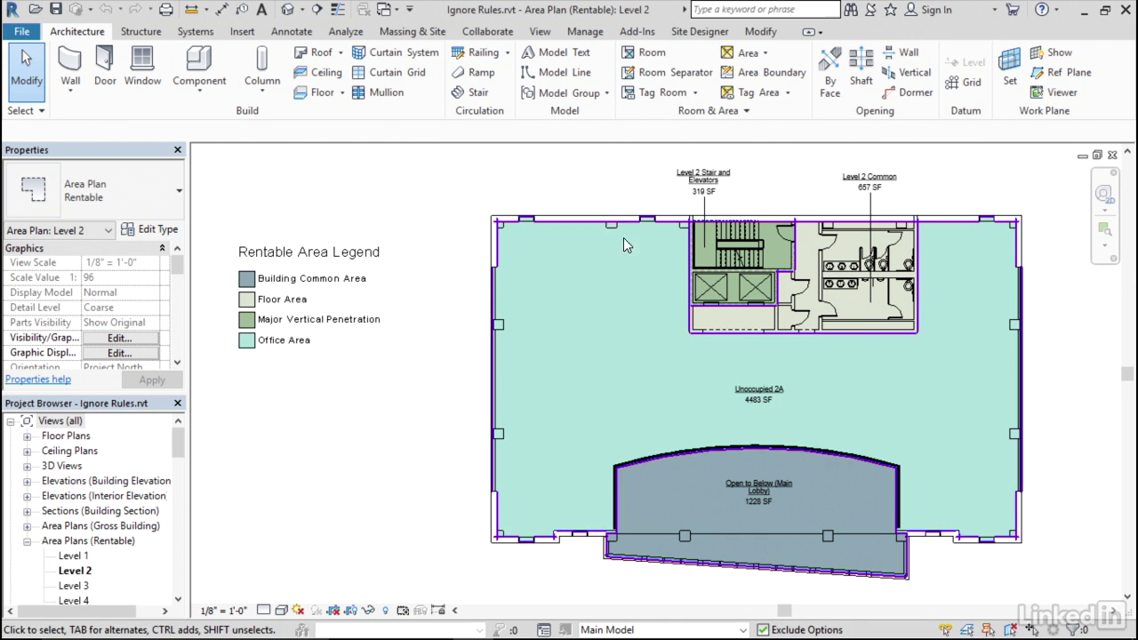
Zoom in on the top-left corner of the Level 2 rentable plan around Unoccupied 2A
{"action": "scroll", "coordinate": [666, 262], "scroll_direction": "up", "scroll_amount": 4}
Delete Unoccupied 2A's top area boundary line and dismiss the not-enclosed area warning
{"action": "middle_click_drag", "start_coordinate": [650, 279], "coordinate": [643, 329]}
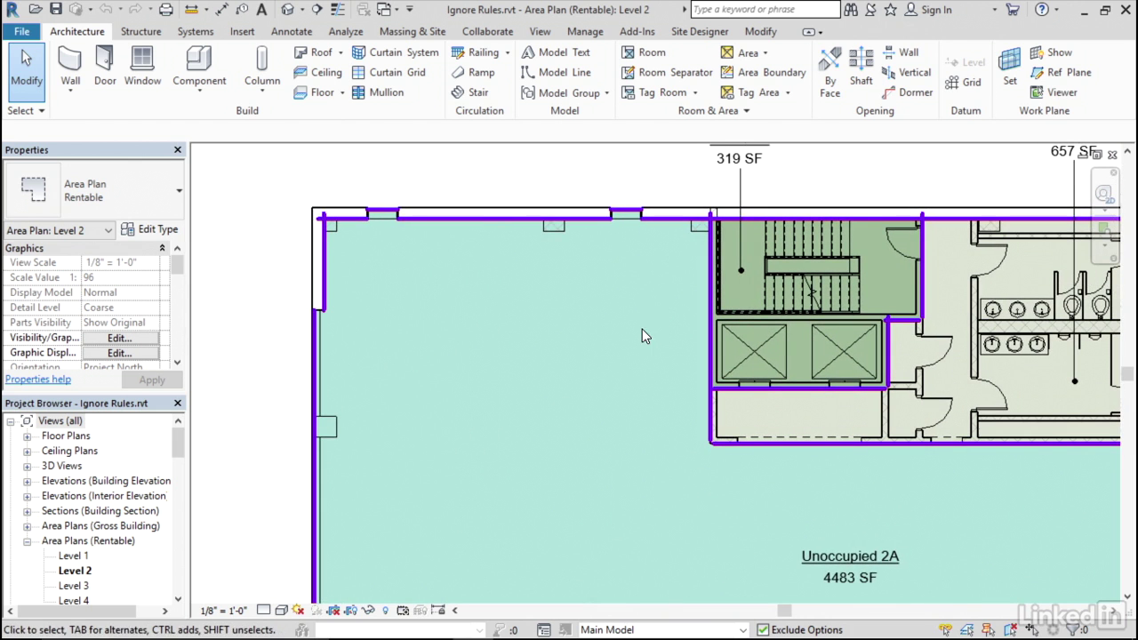
{"action": "left_click", "coordinate": [445, 221]}
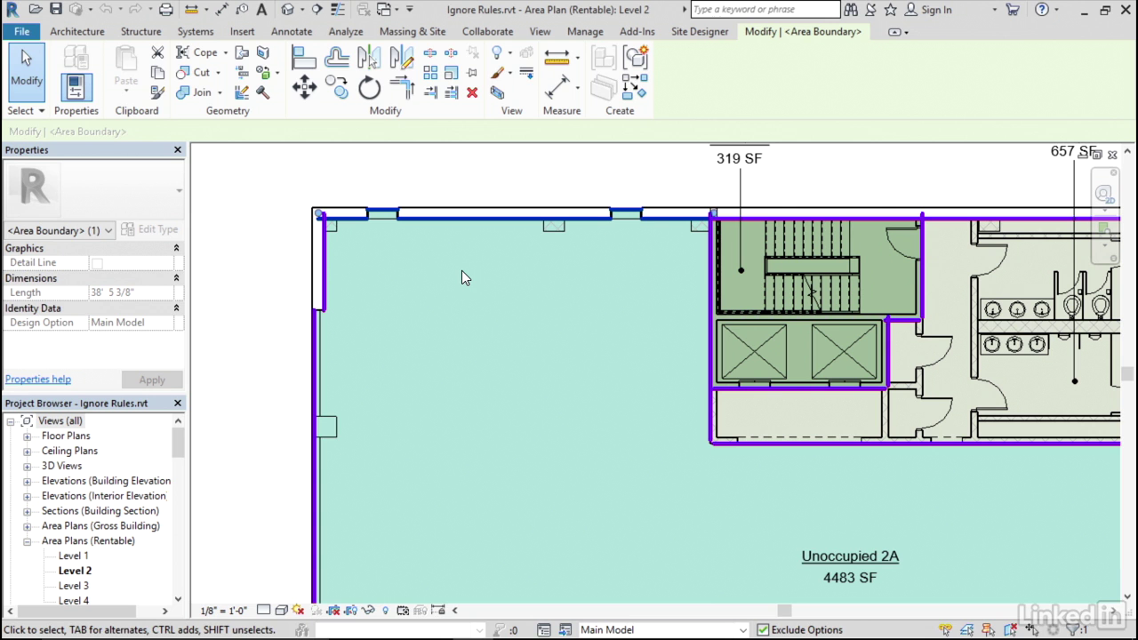
{"action": "key", "text": "Delete"}
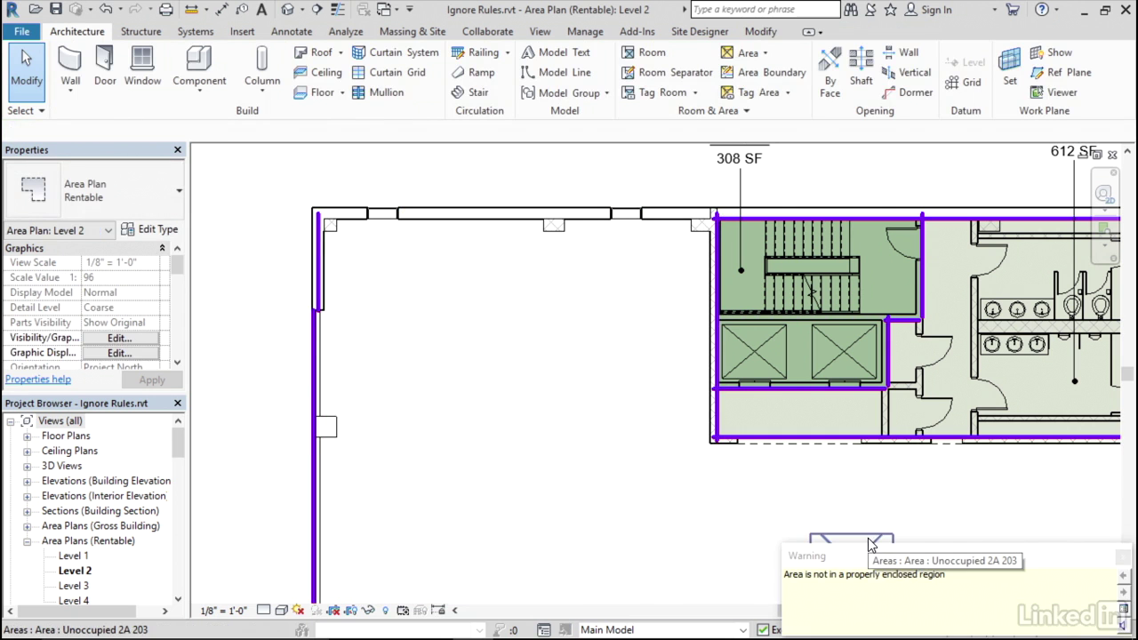
{"action": "left_click", "coordinate": [681, 546]}
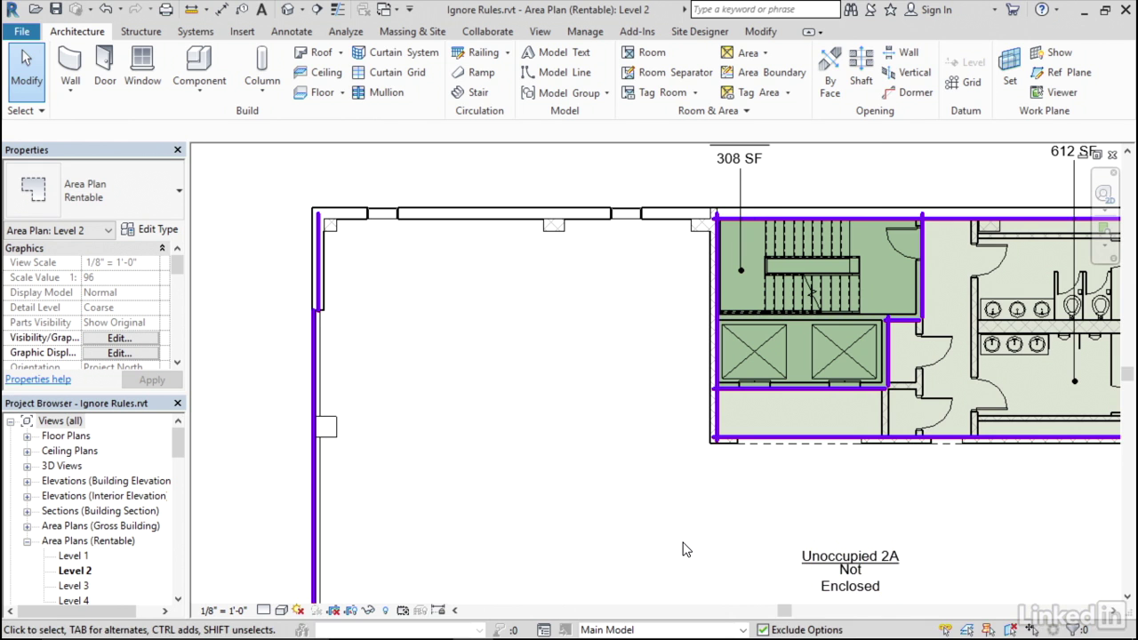
With Apply Area Rules off, pick the column edges and top exterior wall as boundary, restoring 4489 SF
{"action": "left_click", "coordinate": [747, 74]}
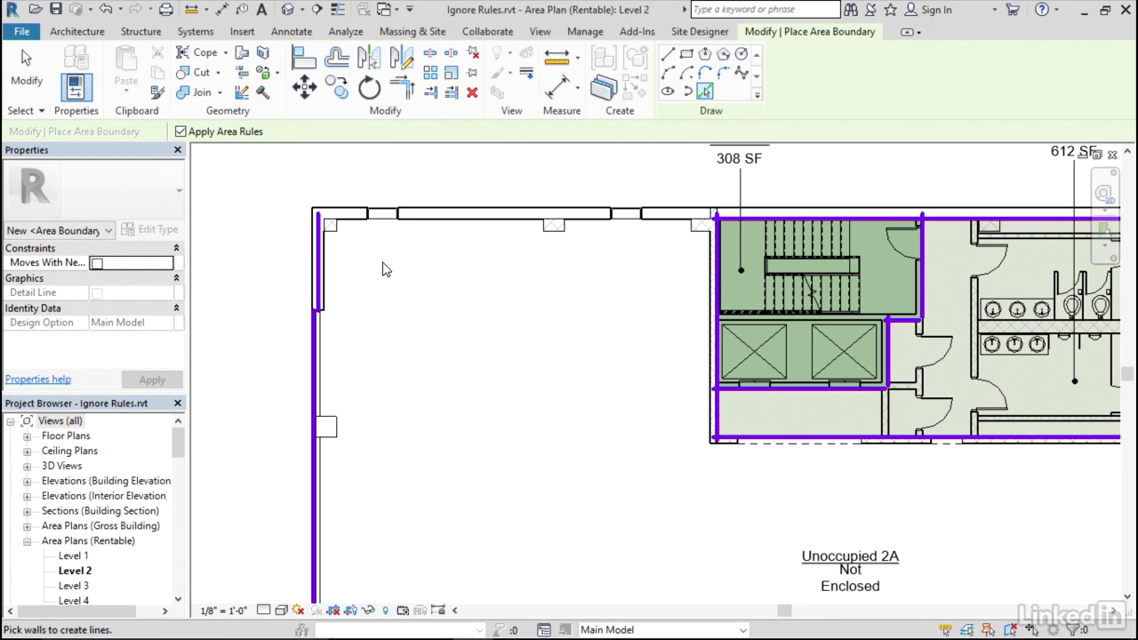
{"action": "left_click", "coordinate": [181, 132]}
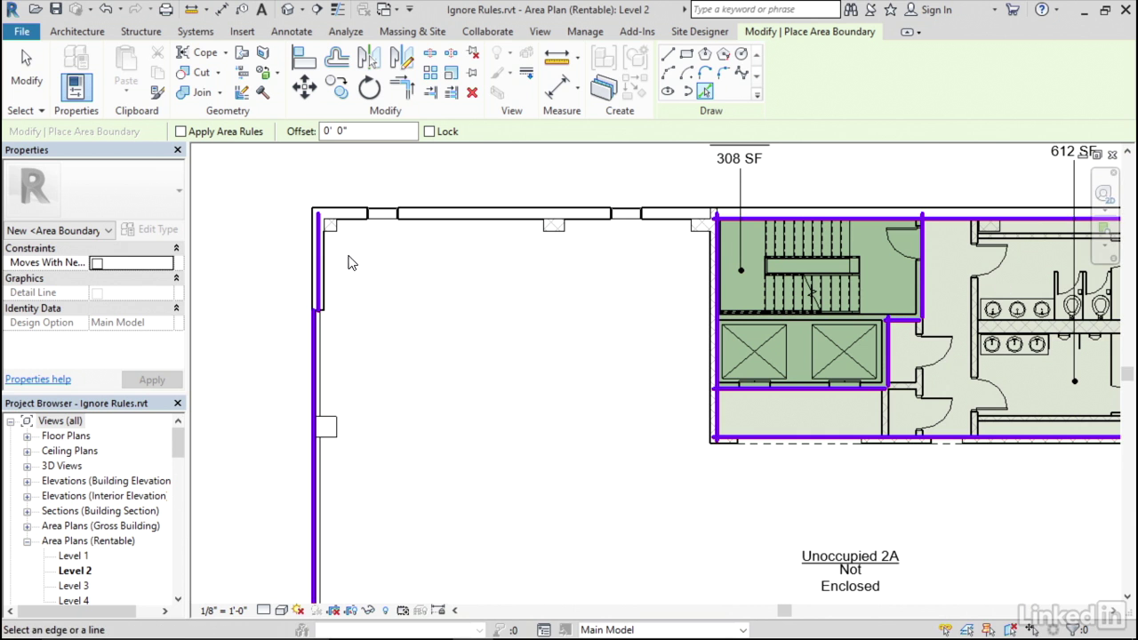
{"action": "left_click", "coordinate": [334, 228]}
{"action": "scroll", "coordinate": [348, 243], "scroll_direction": "up", "scroll_amount": 2}
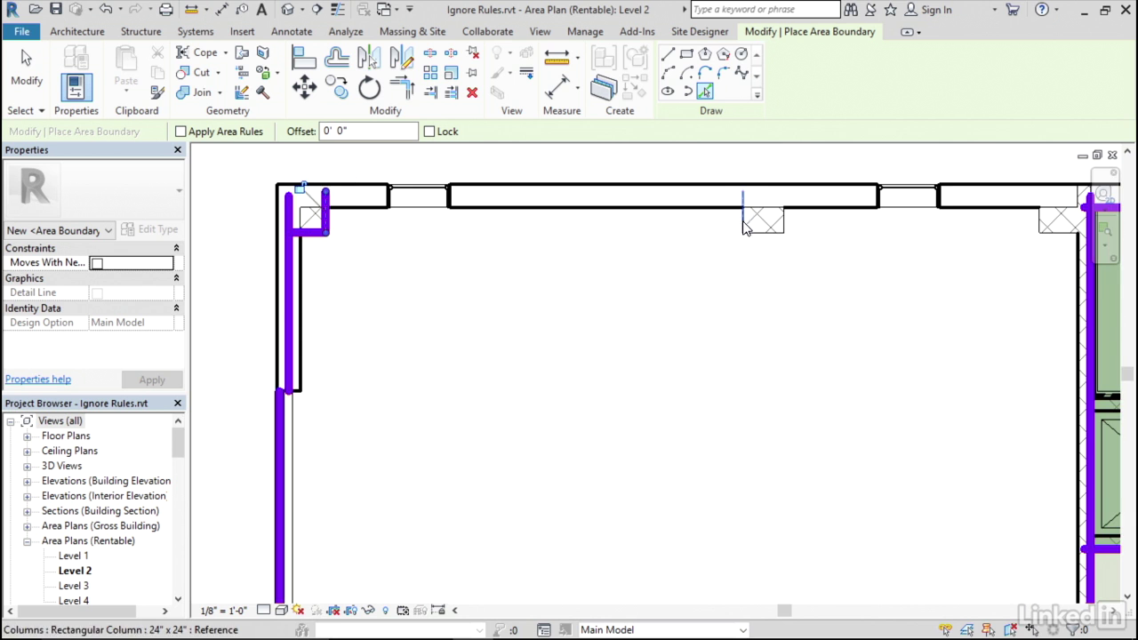
{"action": "left_click", "coordinate": [782, 233]}
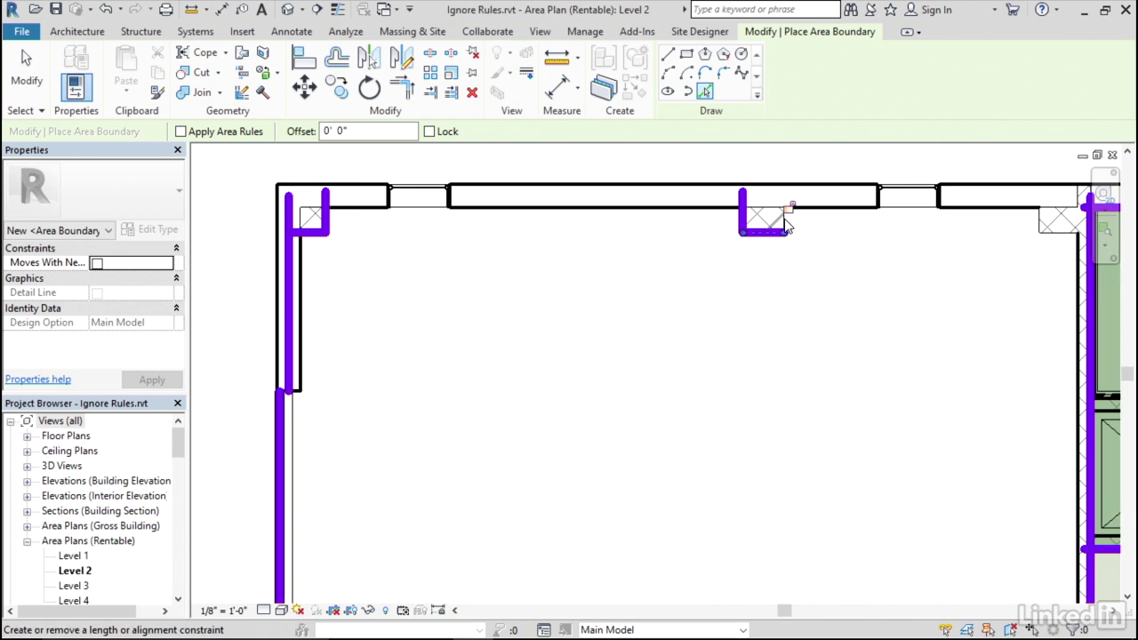
{"action": "left_click", "coordinate": [785, 216]}
{"action": "left_click", "coordinate": [1045, 235]}
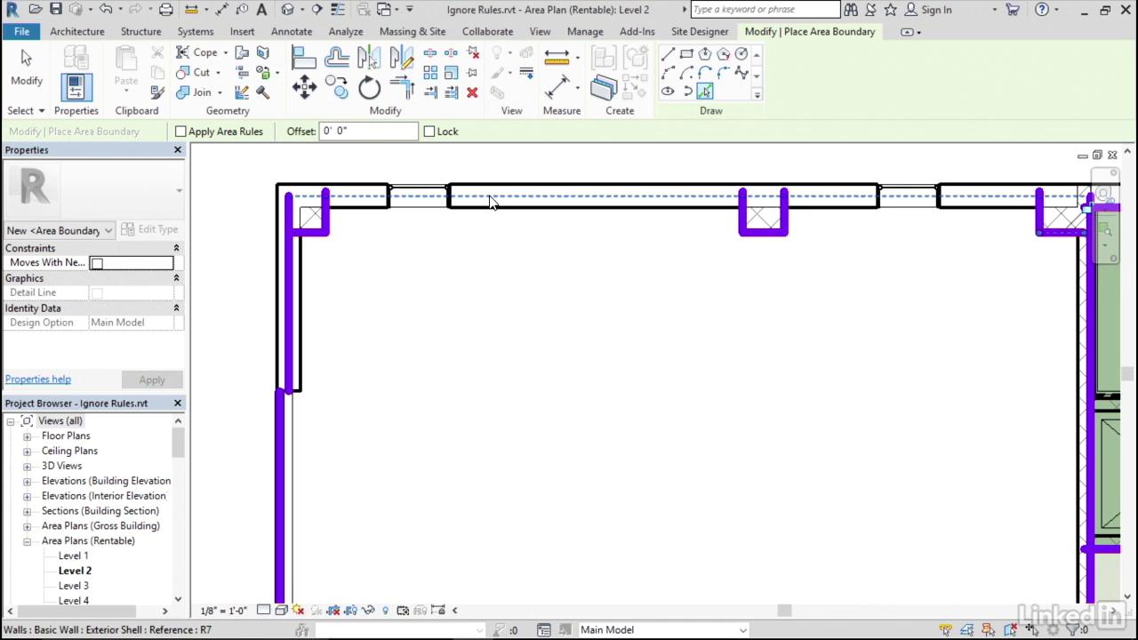
{"action": "scroll", "coordinate": [493, 204], "scroll_direction": "down", "scroll_amount": 2}
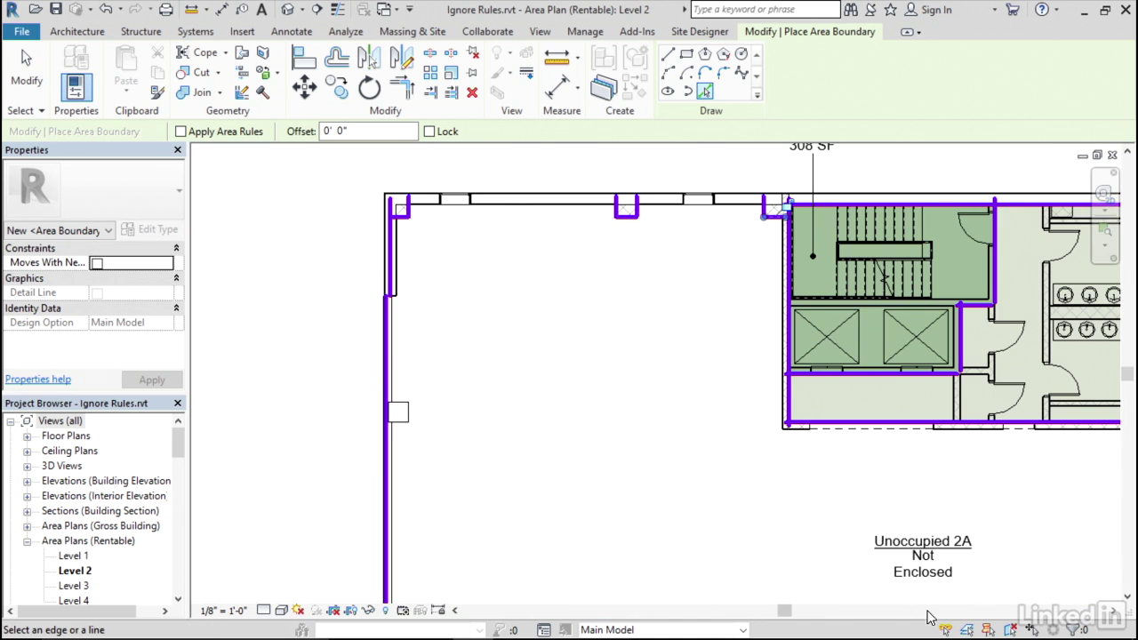
{"action": "left_click", "coordinate": [508, 207]}
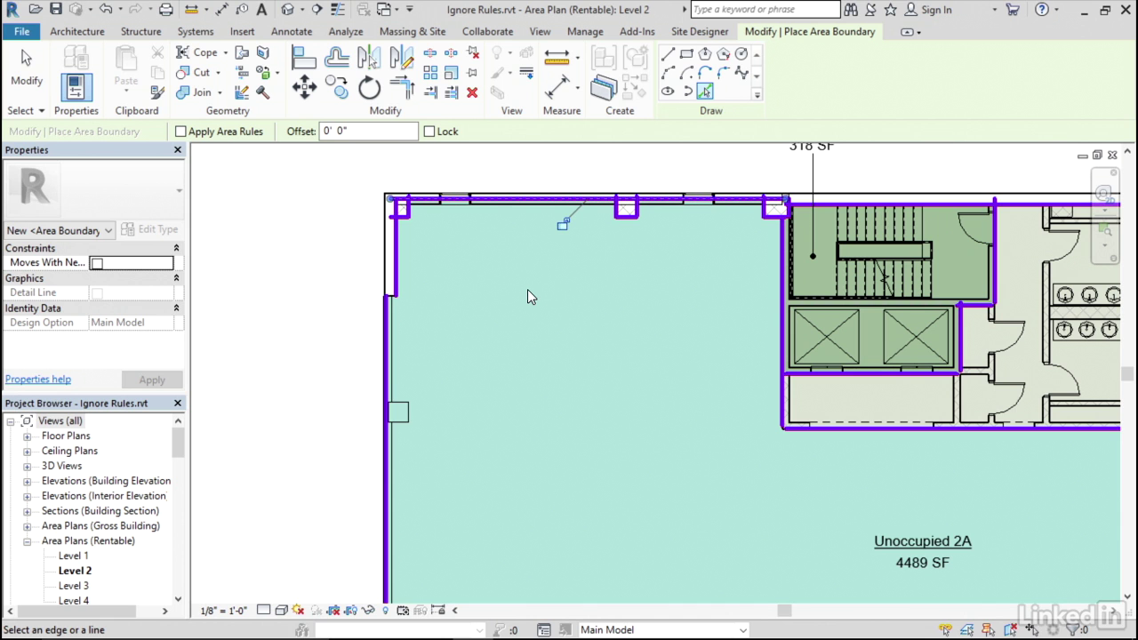
Exit the boundary tool and zoom from the full plan onto the 1228 SF Main Lobby area
{"action": "left_click", "coordinate": [26, 71]}
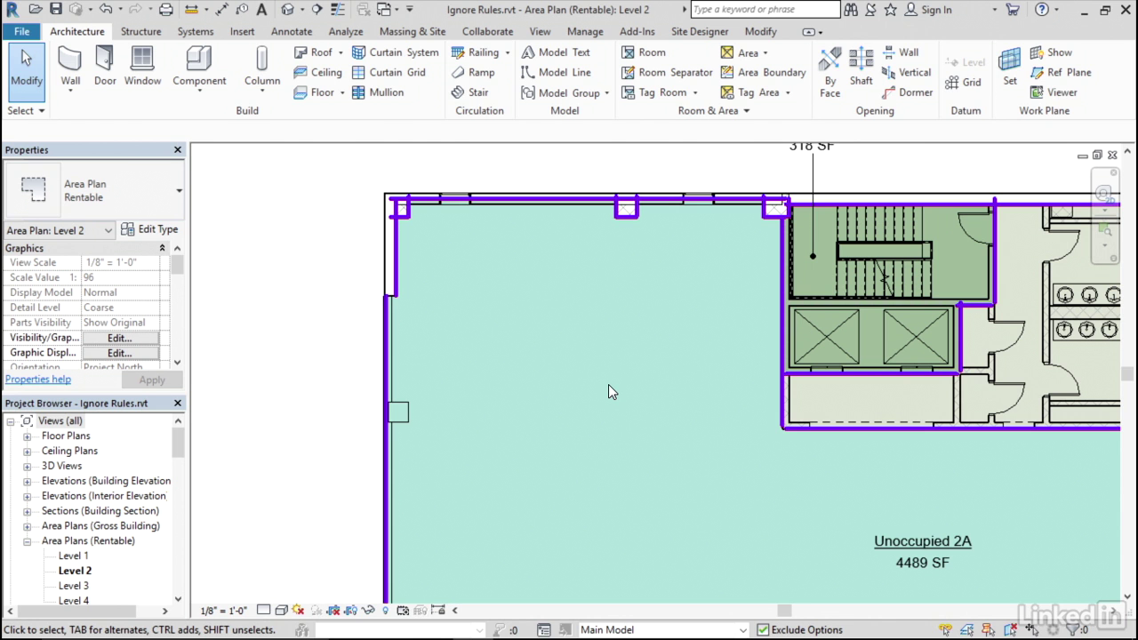
{"action": "scroll", "coordinate": [708, 495], "scroll_direction": "down", "scroll_amount": 4}
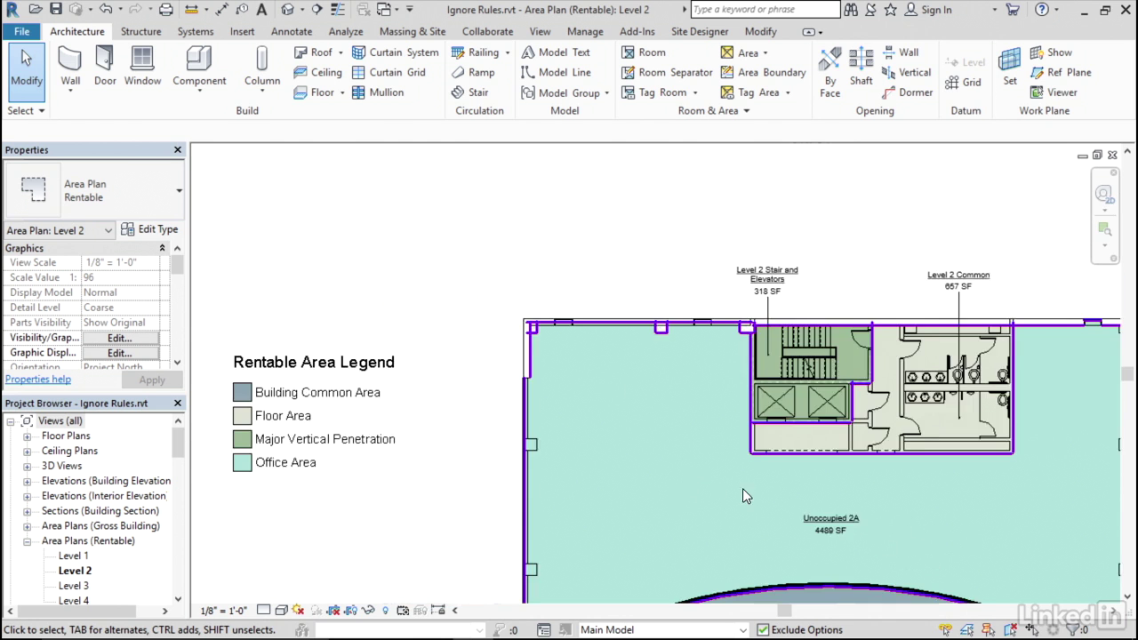
{"action": "middle_click_drag", "start_coordinate": [752, 498], "coordinate": [456, 482]}
{"action": "scroll", "coordinate": [456, 483], "scroll_direction": "up", "scroll_amount": 5}
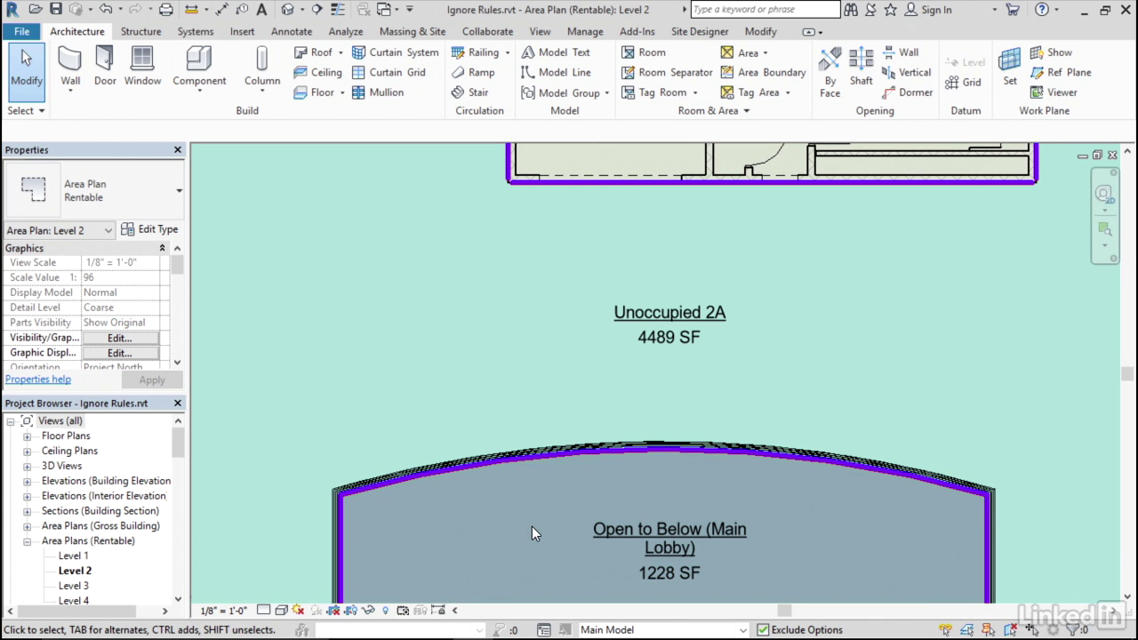
Sketch three straight boundary lines, without area rules, boxing the strip above the lobby arc
{"action": "left_click", "coordinate": [760, 72]}
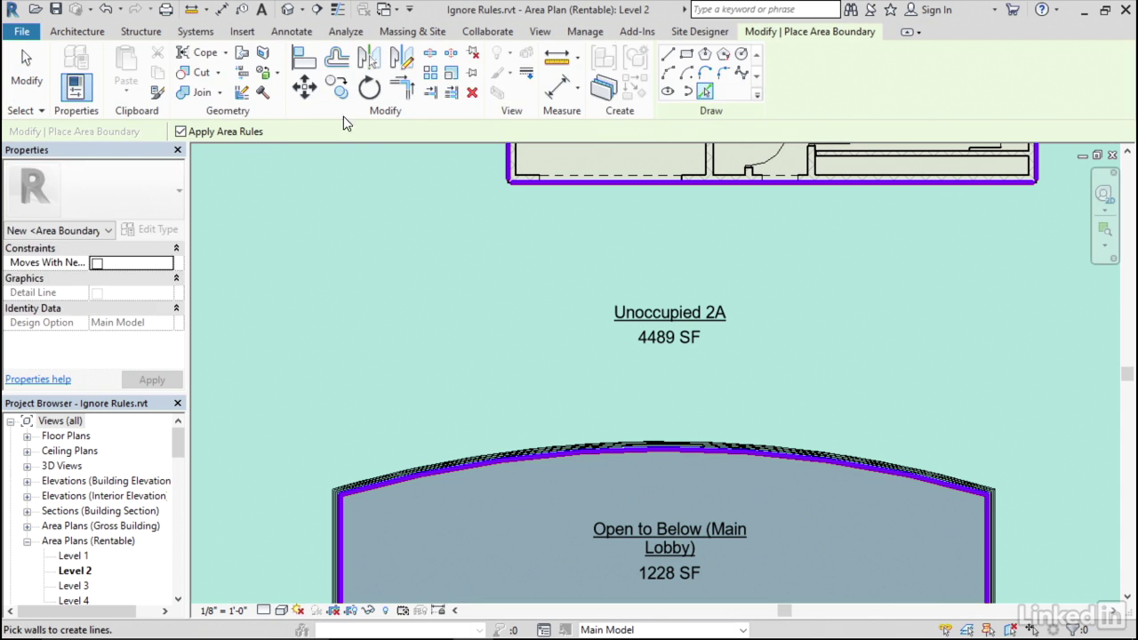
{"action": "left_click", "coordinate": [181, 132]}
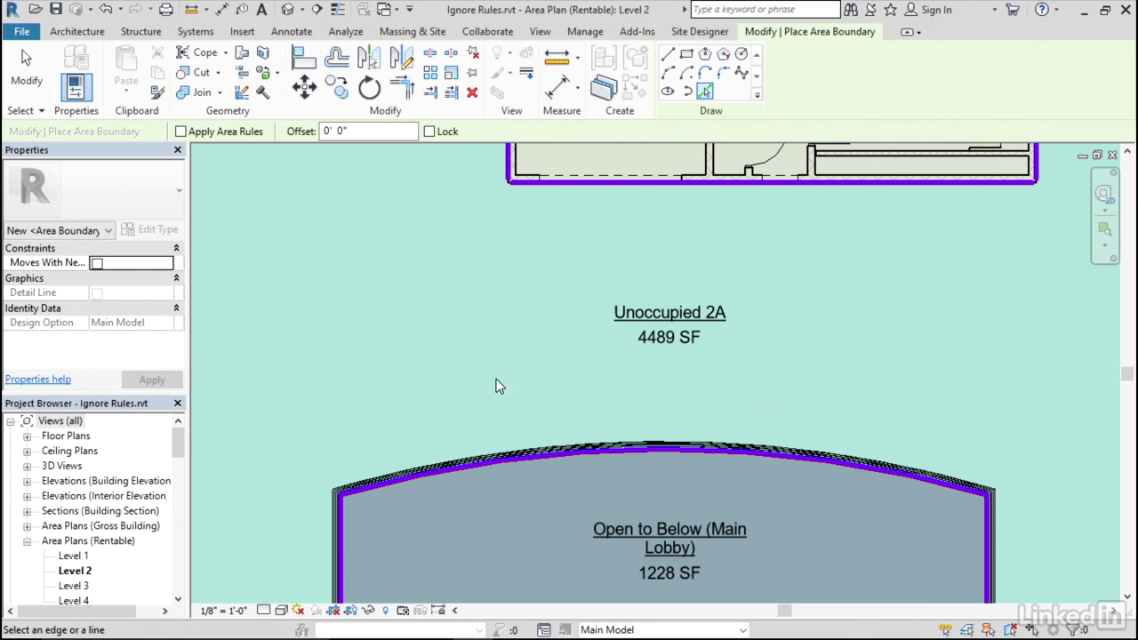
{"action": "left_click", "coordinate": [668, 54]}
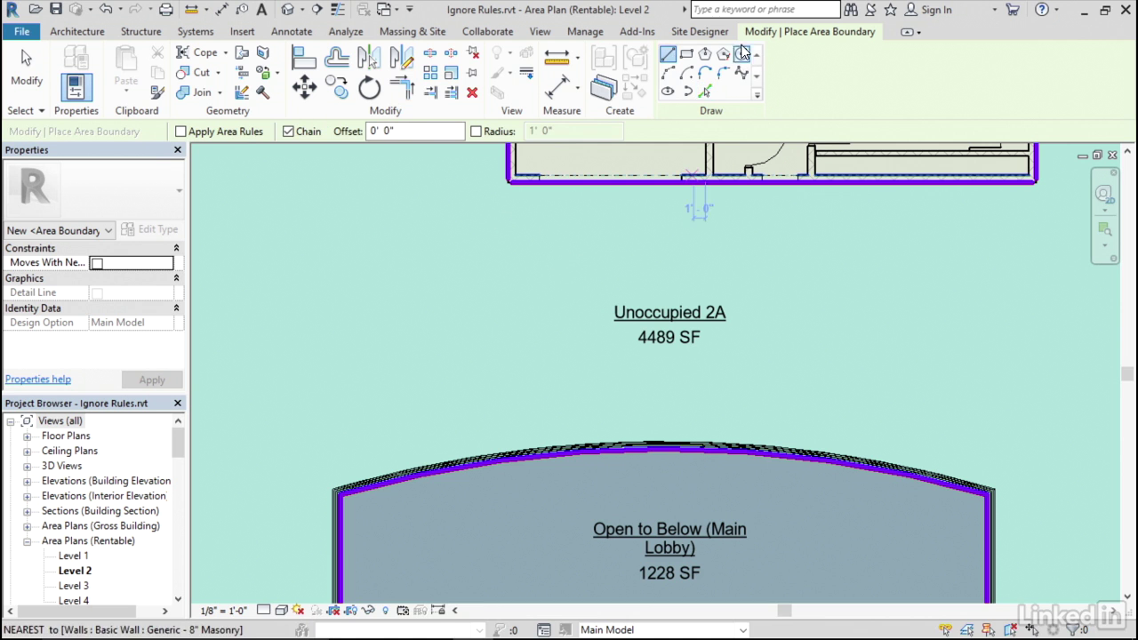
{"action": "left_click", "coordinate": [340, 491]}
{"action": "left_click", "coordinate": [340, 378]}
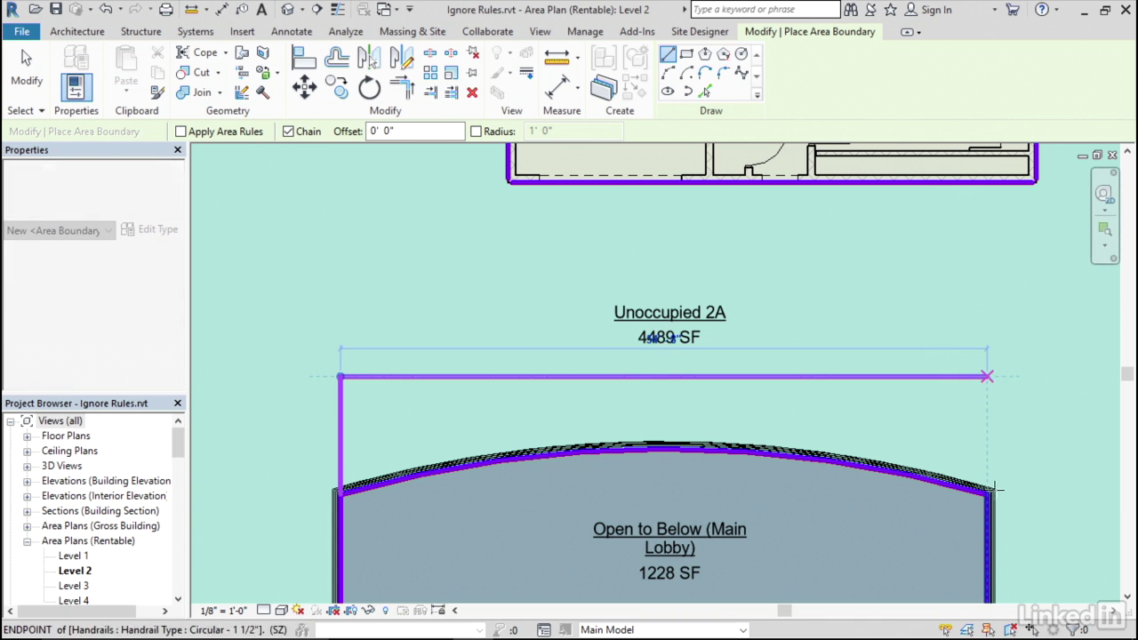
{"action": "left_click", "coordinate": [988, 376]}
{"action": "left_click", "coordinate": [988, 491]}
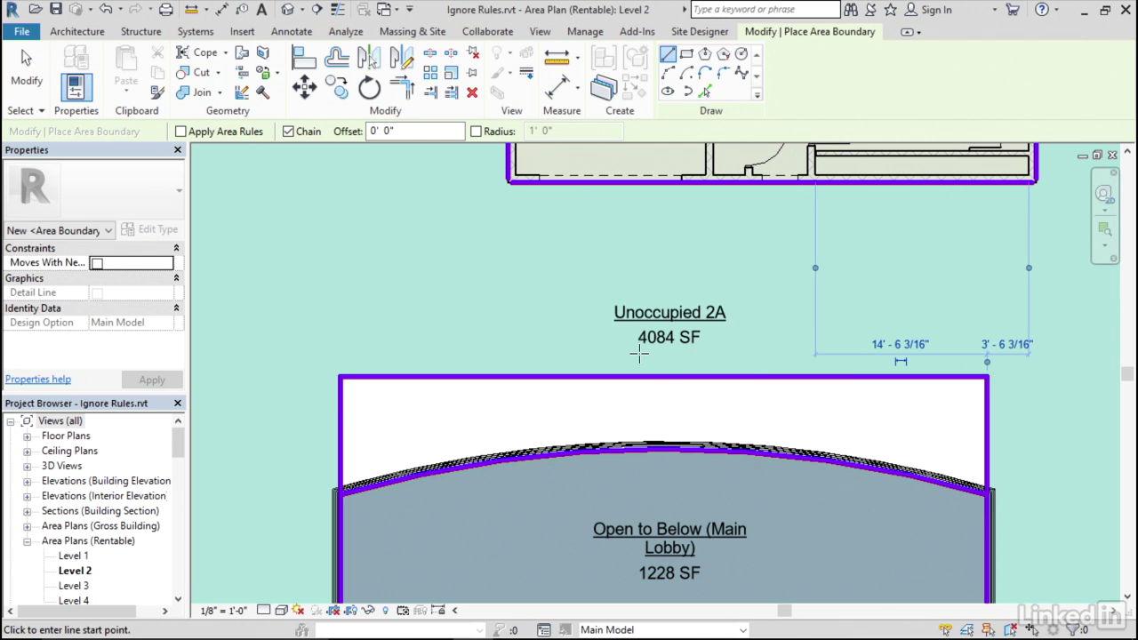
{"action": "left_click", "coordinate": [26, 75]}
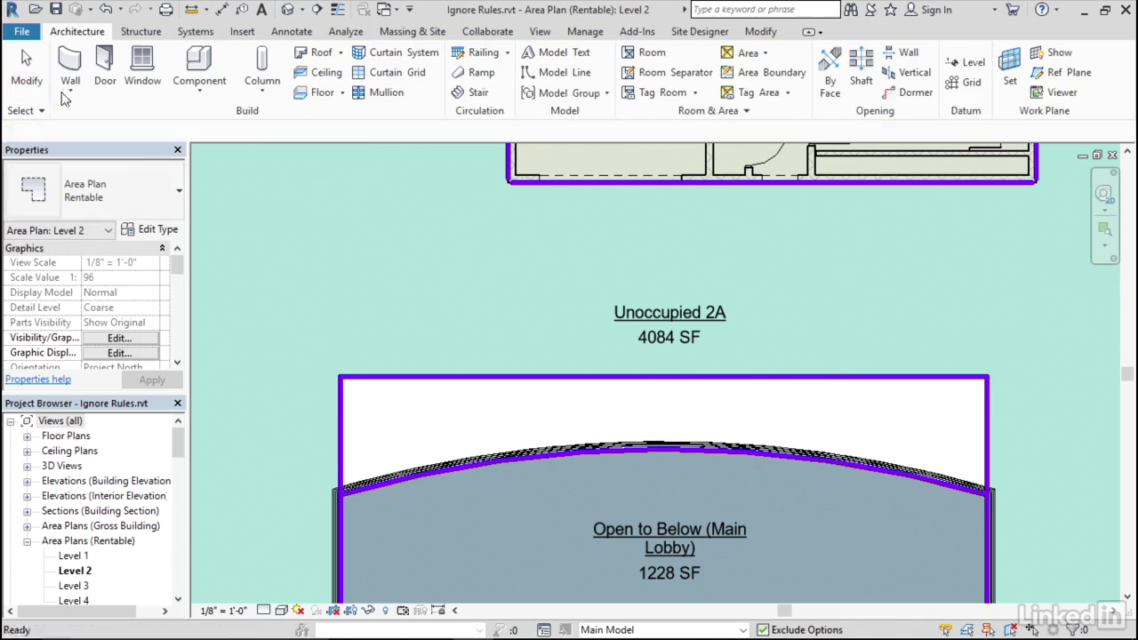
Place a new area in the 405 SF strip and name it Mezzanine
{"action": "left_click", "coordinate": [765, 53]}
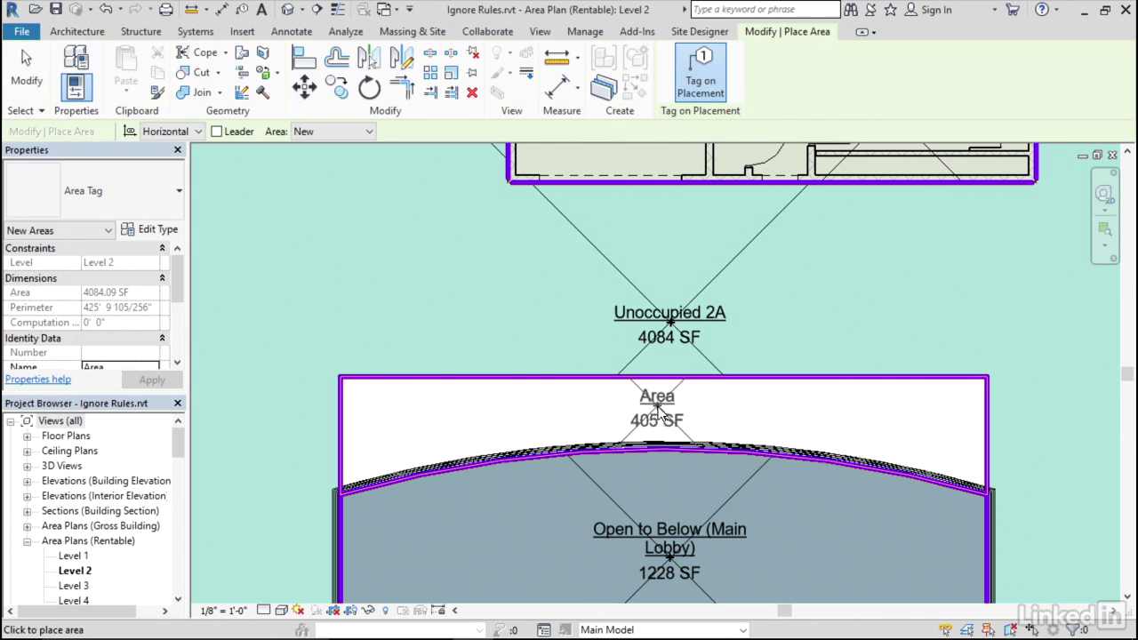
{"action": "left_click", "coordinate": [668, 411]}
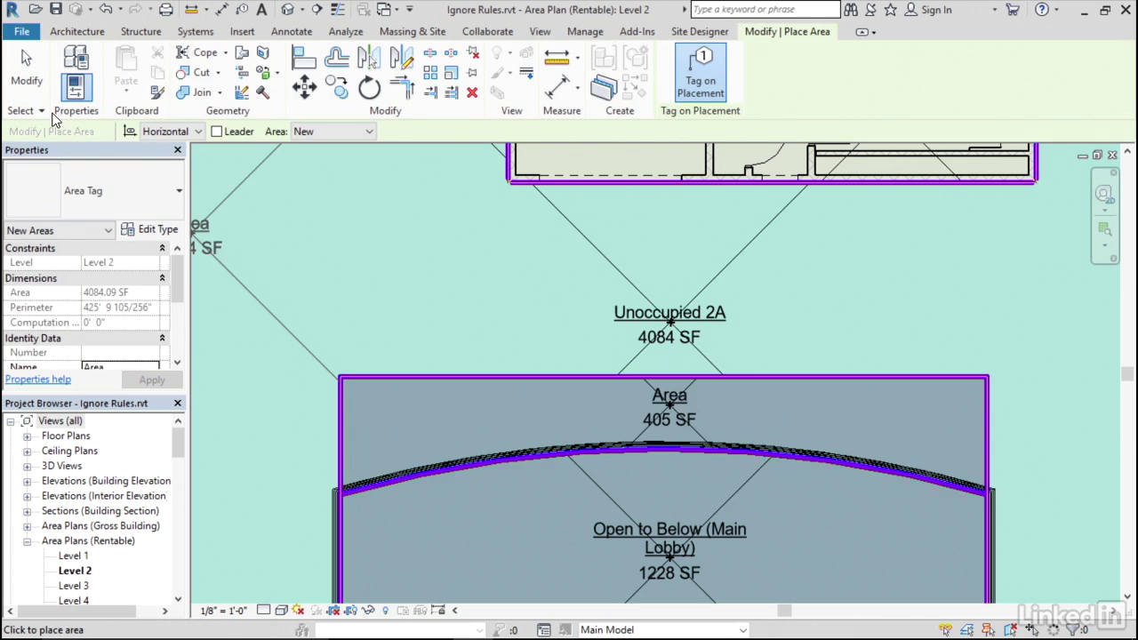
{"action": "key", "text": "Escape"}
{"action": "key", "text": "Escape"}
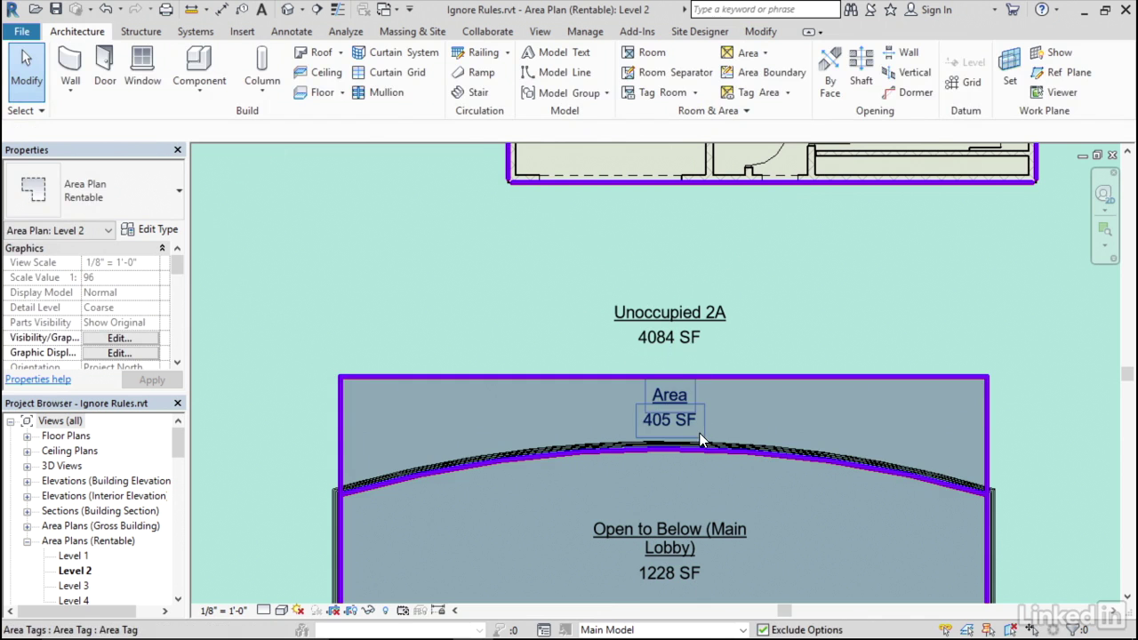
{"action": "left_click", "coordinate": [701, 434]}
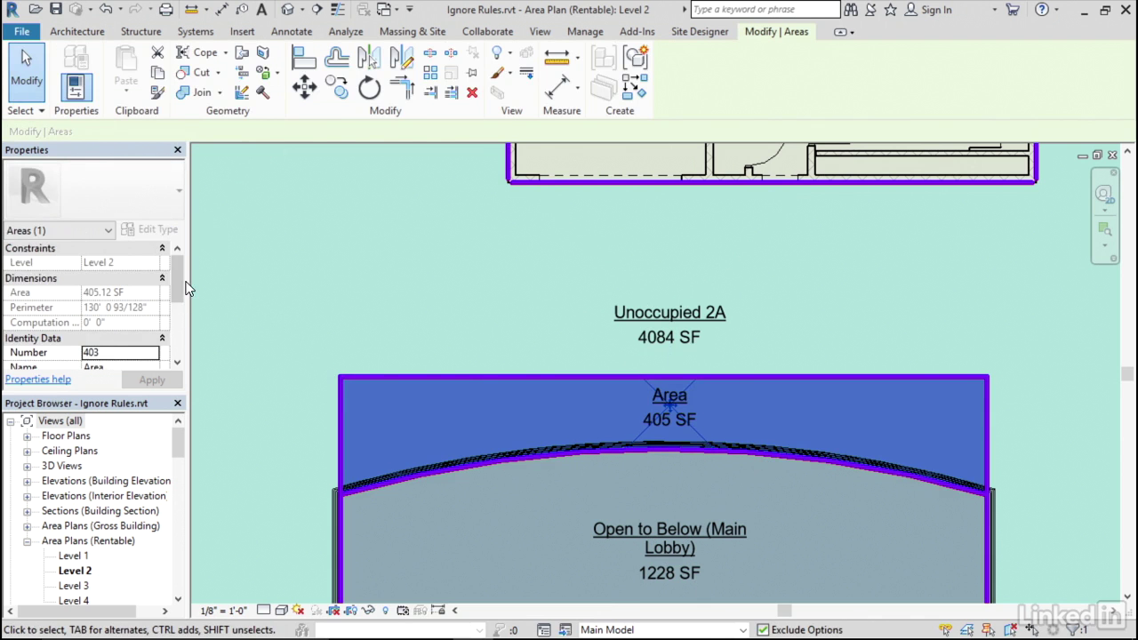
{"action": "scroll", "coordinate": [181, 284], "scroll_direction": "down", "scroll_amount": 1}
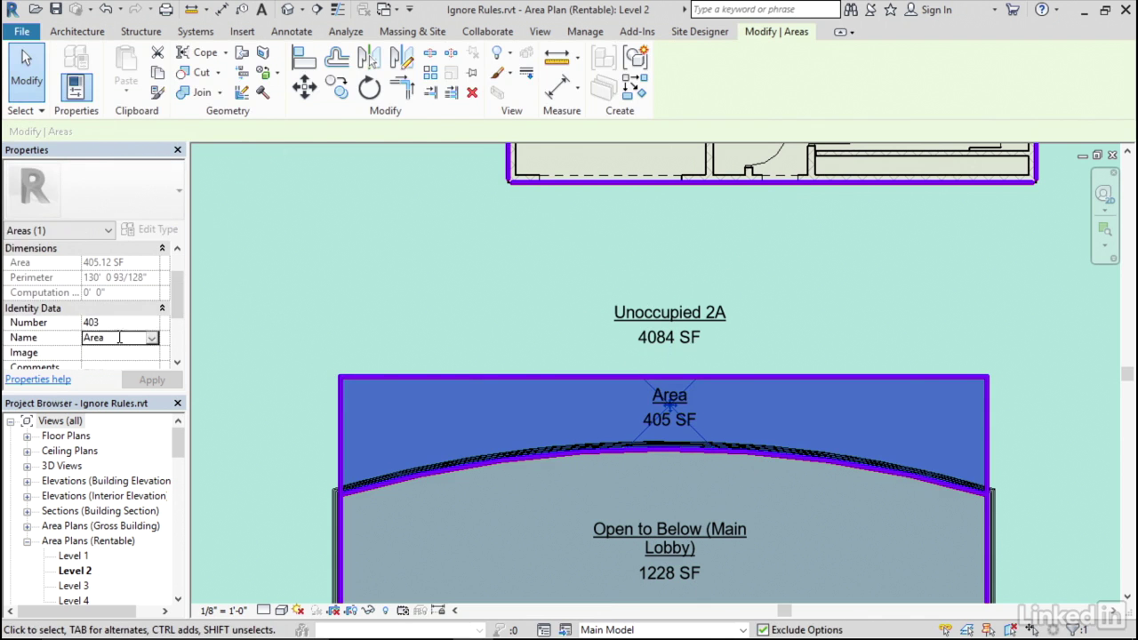
{"action": "type", "text": "ezzanine"}
{"action": "key", "text": "Return"}
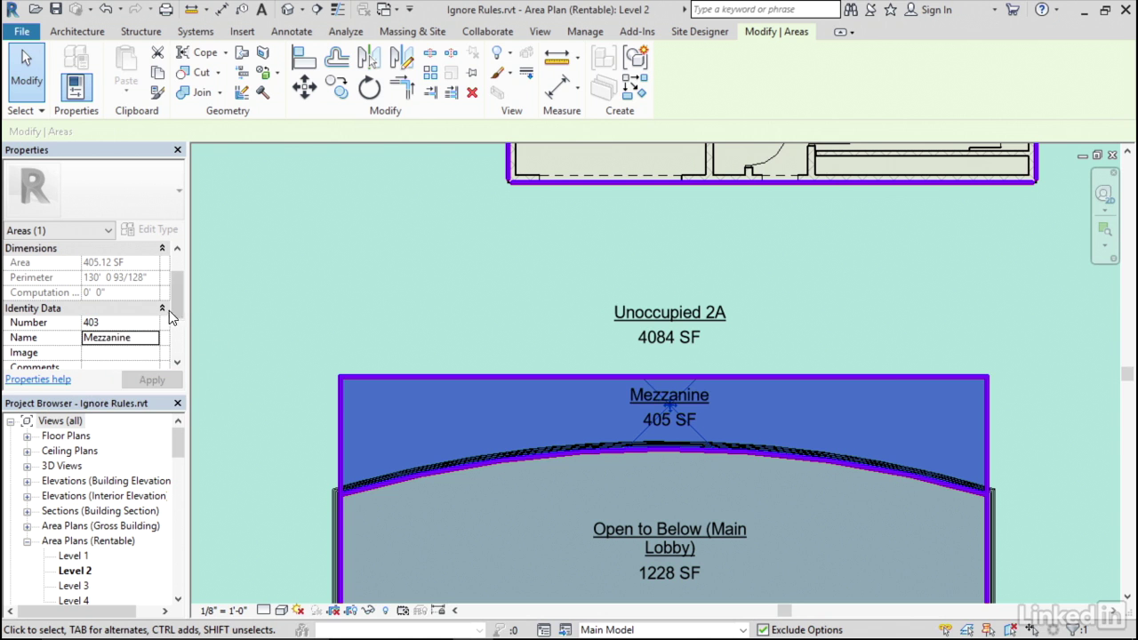
Set the Mezzanine area's Area Type to Building Common Area
{"action": "left_click_drag", "start_coordinate": [175, 307], "coordinate": [176, 347]}
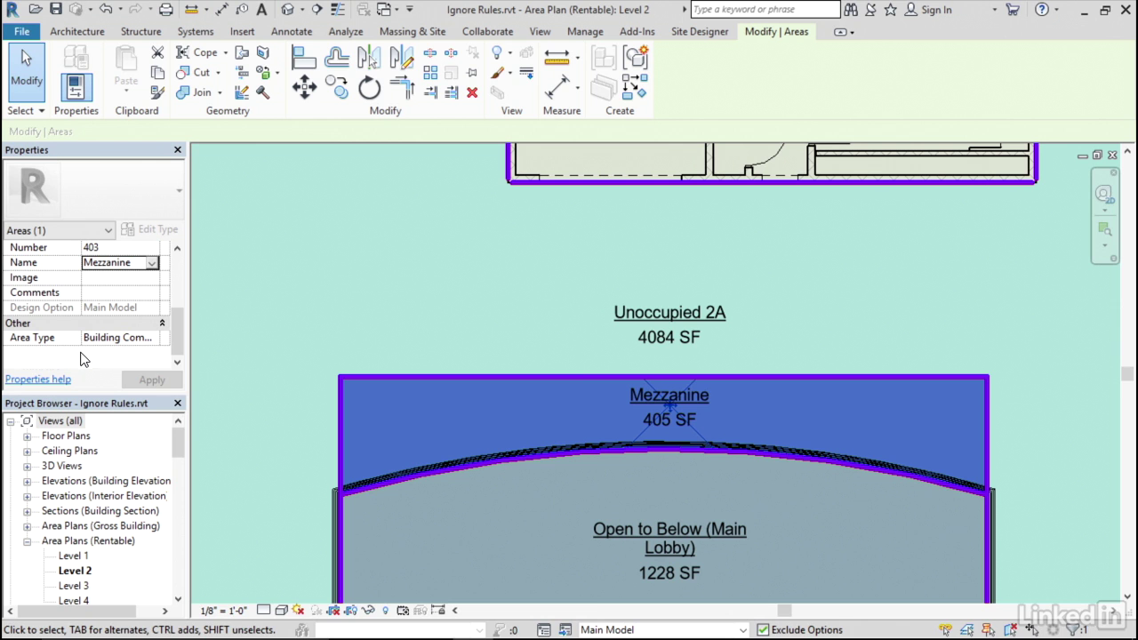
{"action": "left_click", "coordinate": [155, 340]}
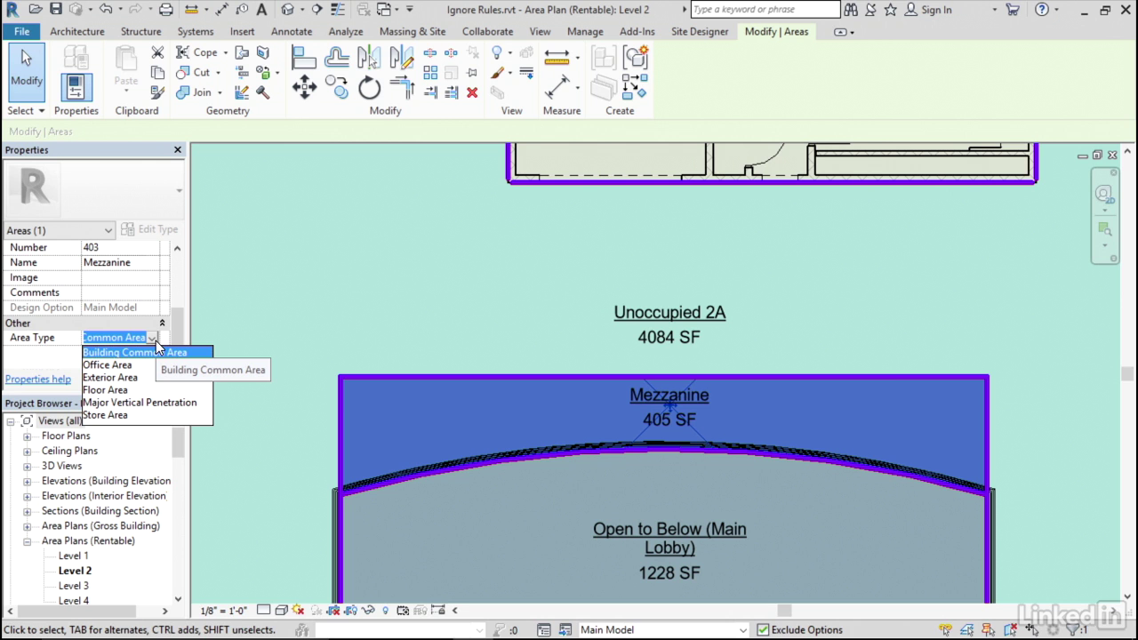
{"action": "key", "text": "Return"}
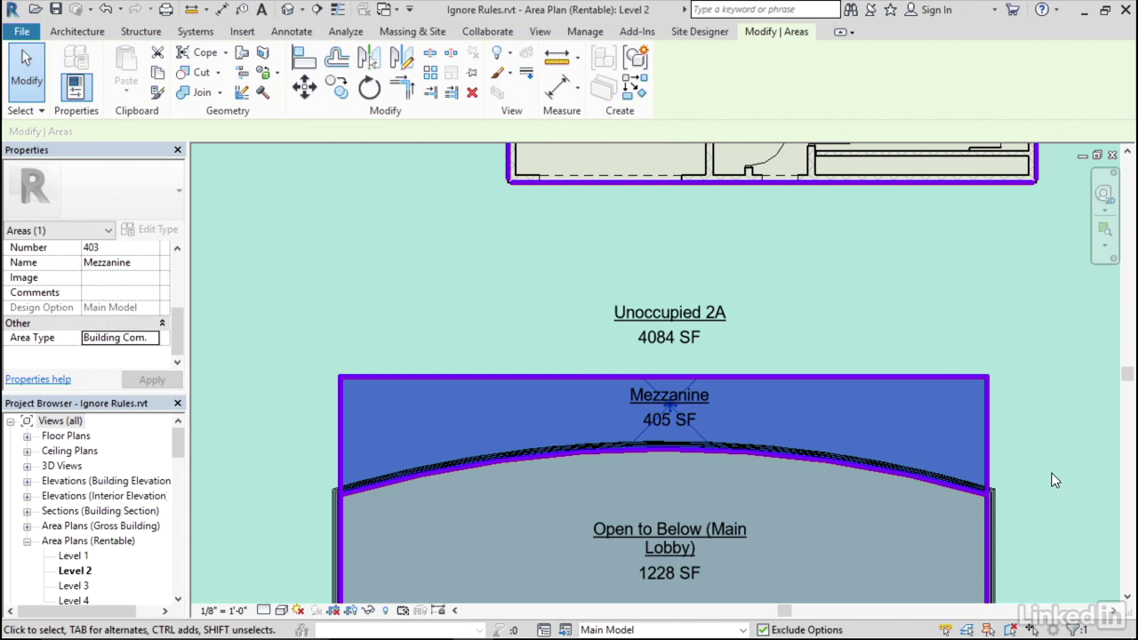
{"action": "left_click", "coordinate": [455, 332]}
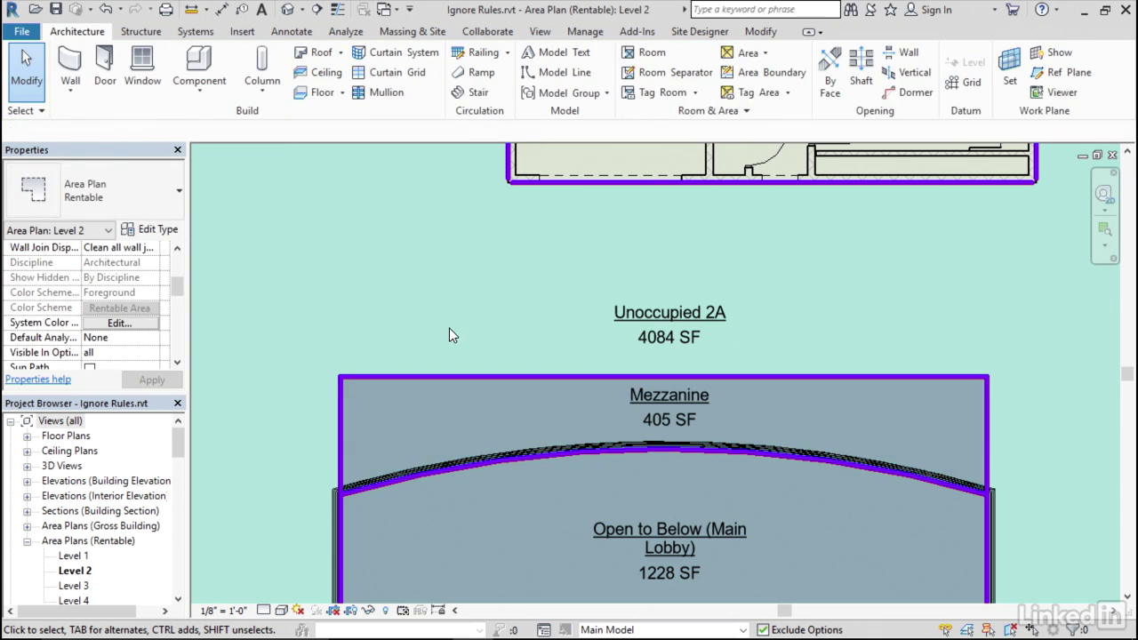
{"action": "scroll", "coordinate": [449, 327], "scroll_direction": "down", "scroll_amount": 1}
{"action": "scroll", "coordinate": [432, 505], "scroll_direction": "down", "scroll_amount": 1}
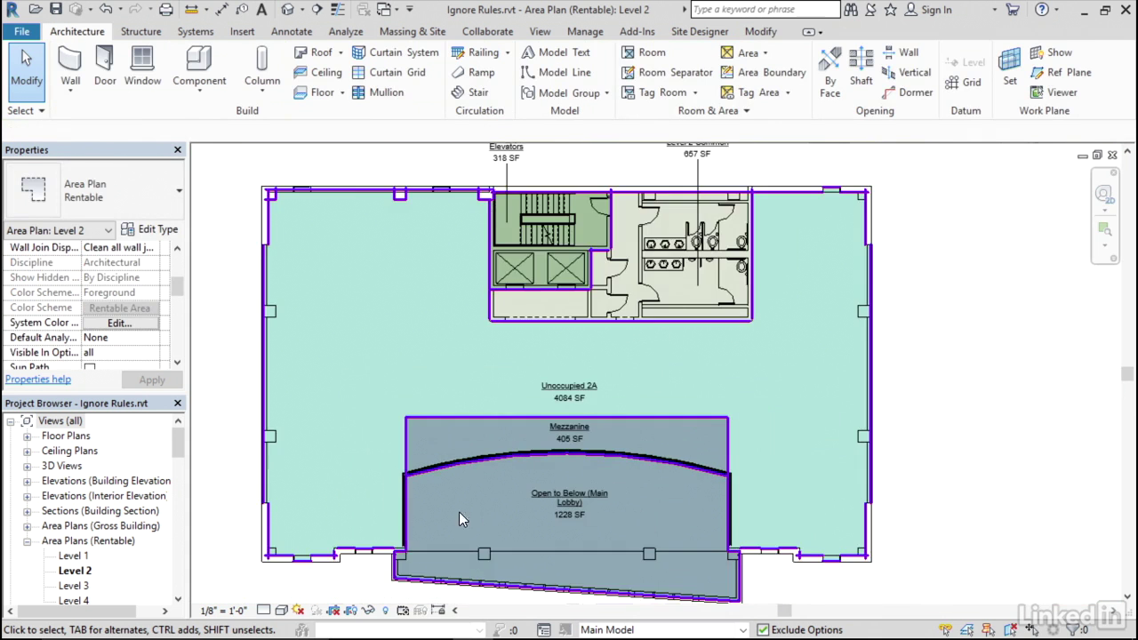
{"action": "middle_click_drag", "start_coordinate": [432, 505], "coordinate": [625, 494]}
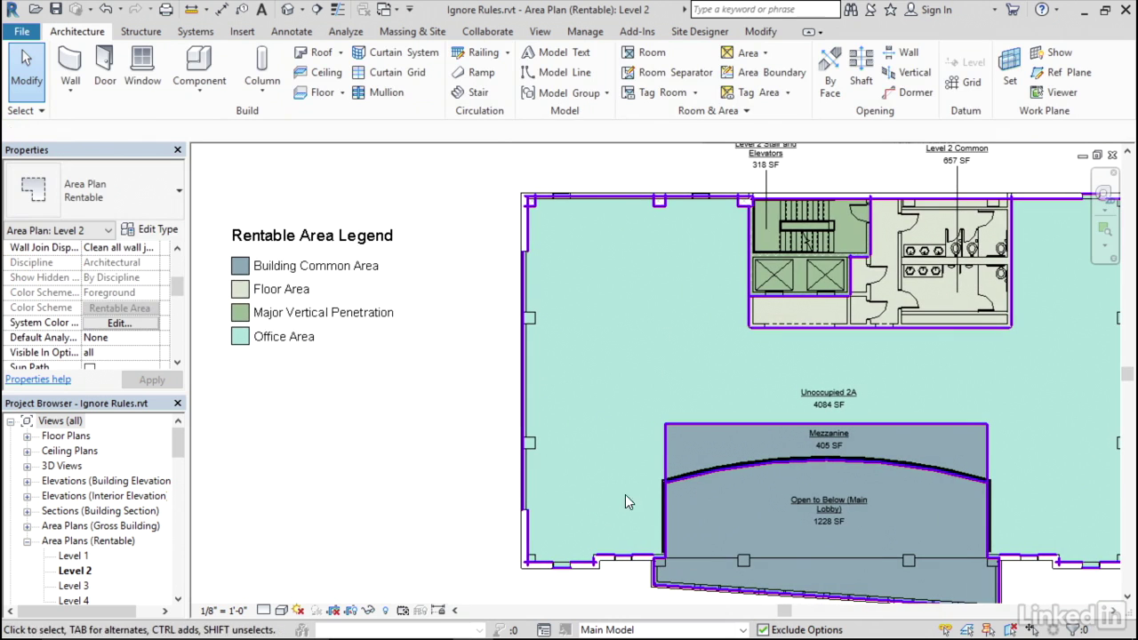
{"action": "left_click", "coordinate": [329, 331]}
{"action": "left_click", "coordinate": [677, 80]}
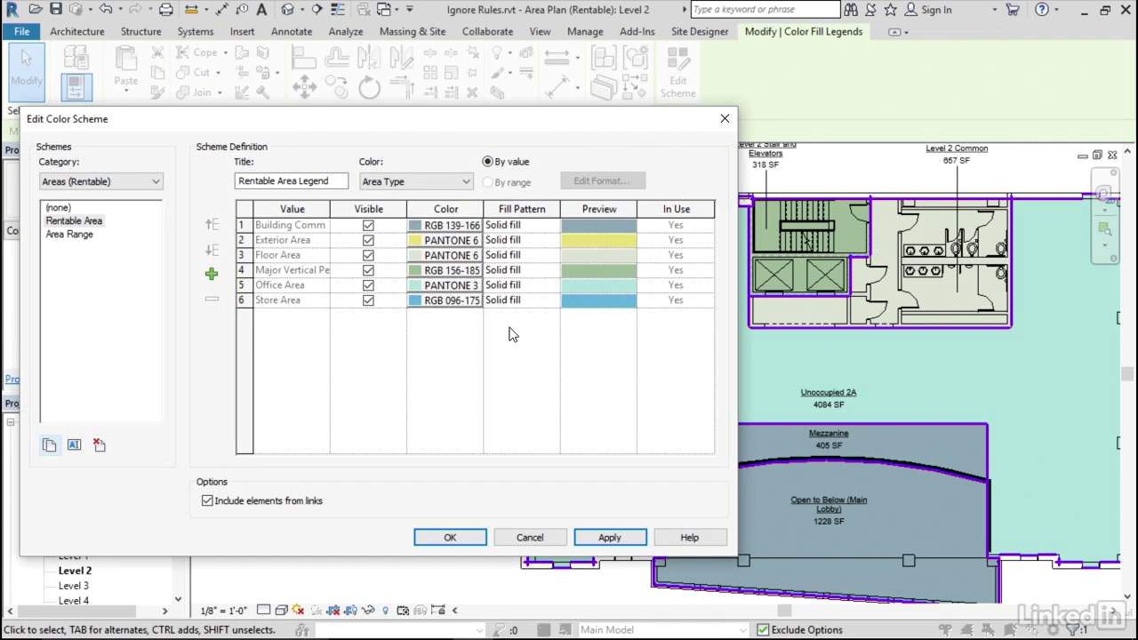
{"action": "left_click", "coordinate": [461, 184]}
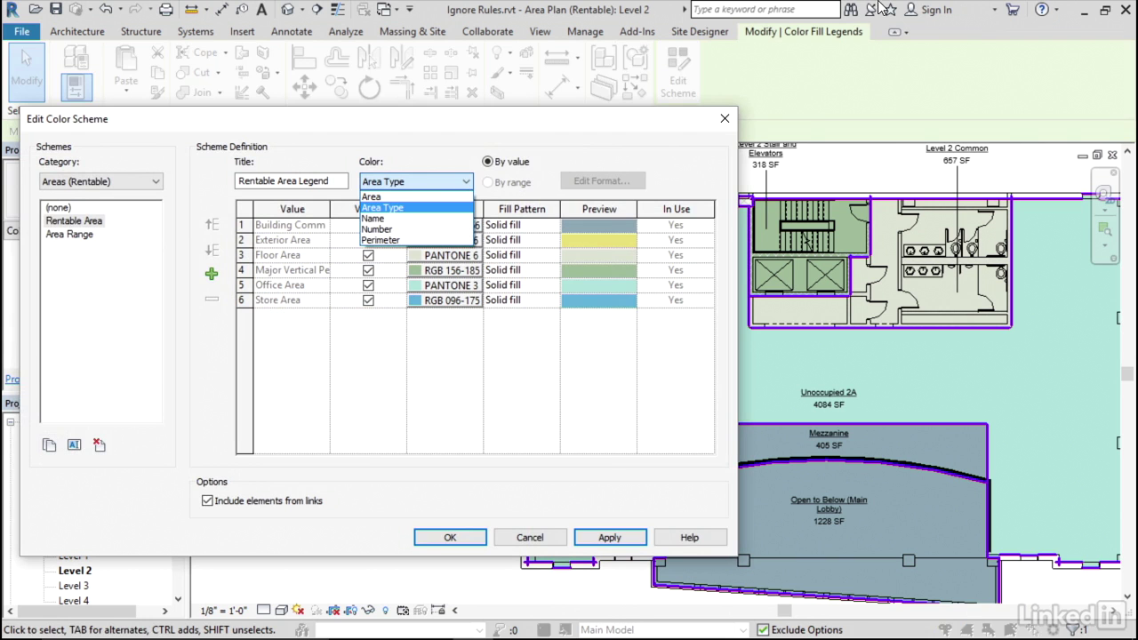
{"action": "left_click", "coordinate": [462, 160]}
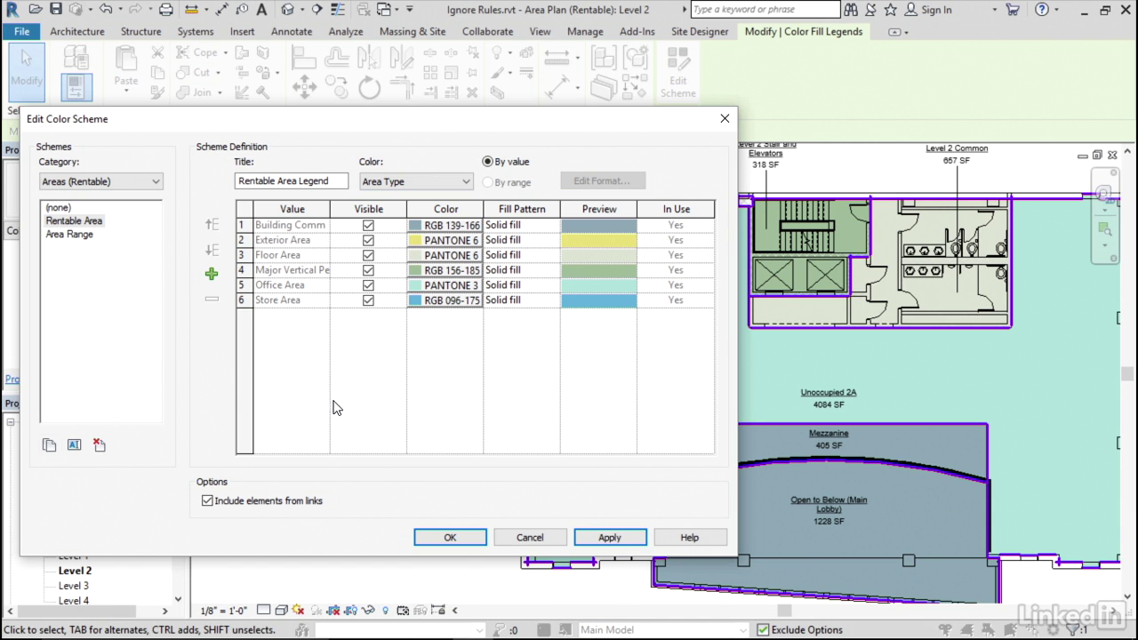
{"action": "left_click", "coordinate": [212, 275]}
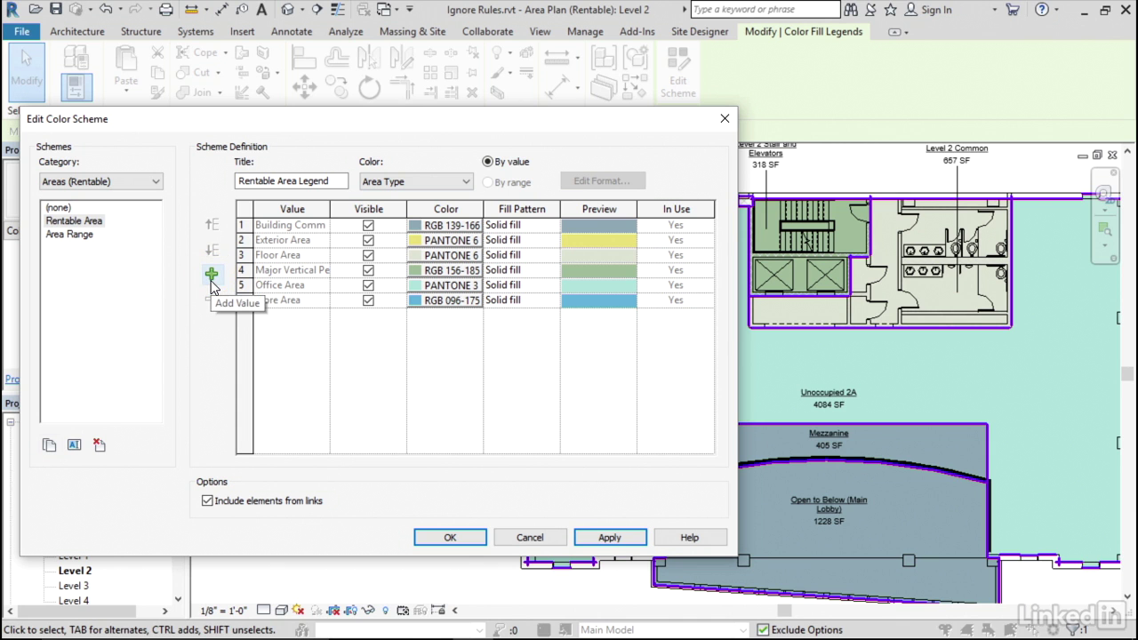
{"action": "left_click", "coordinate": [212, 276]}
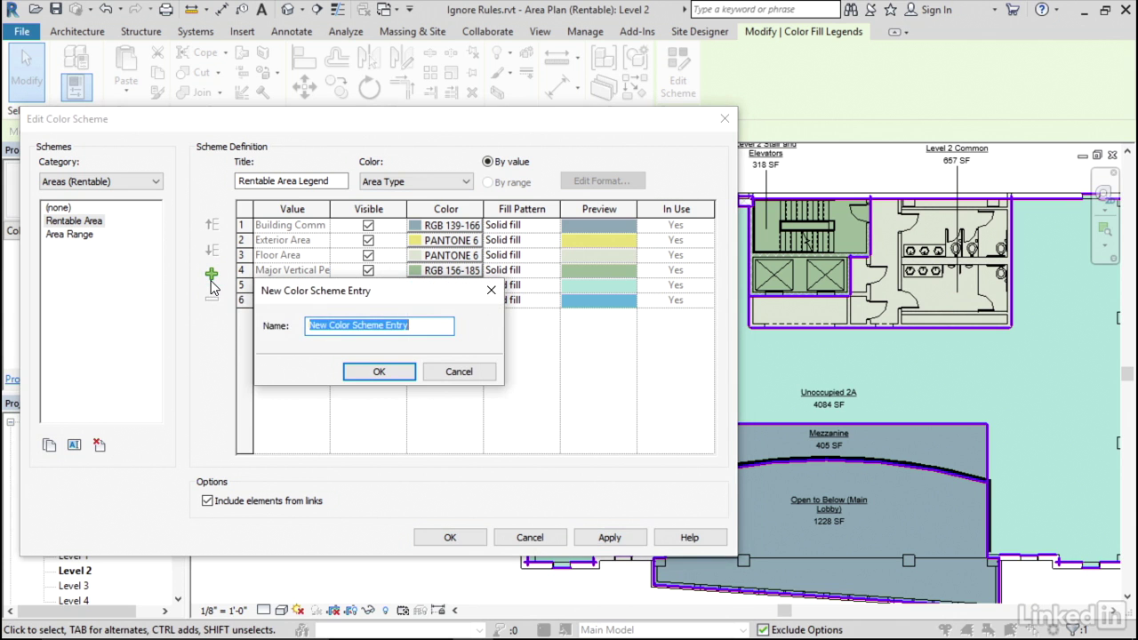
{"action": "type", "text": "mezz"}
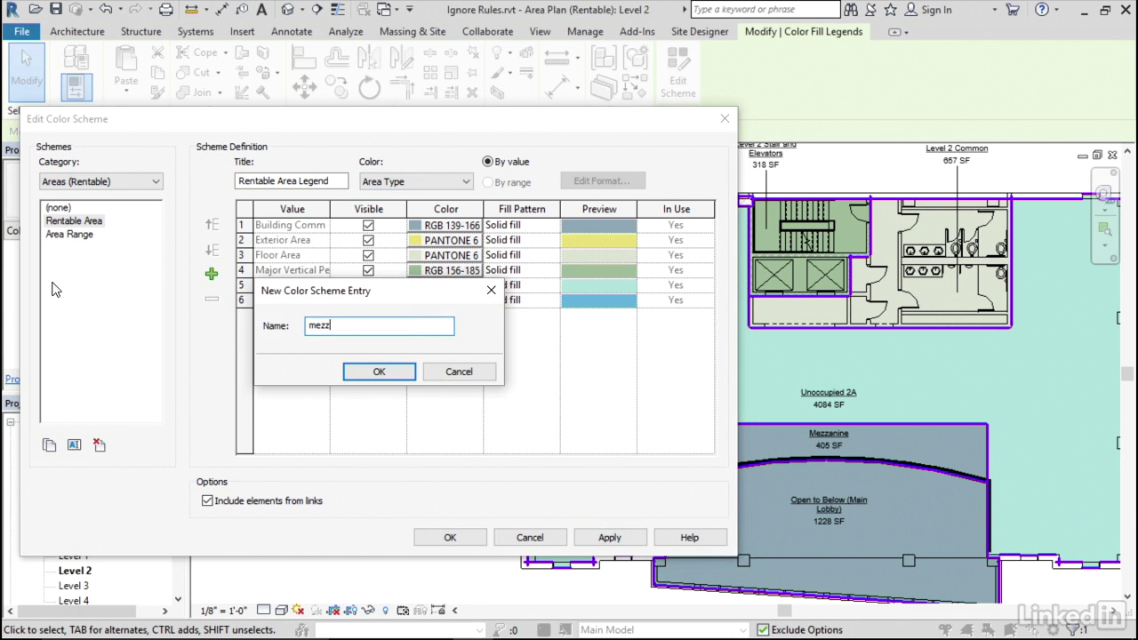
{"action": "left_click", "coordinate": [400, 375]}
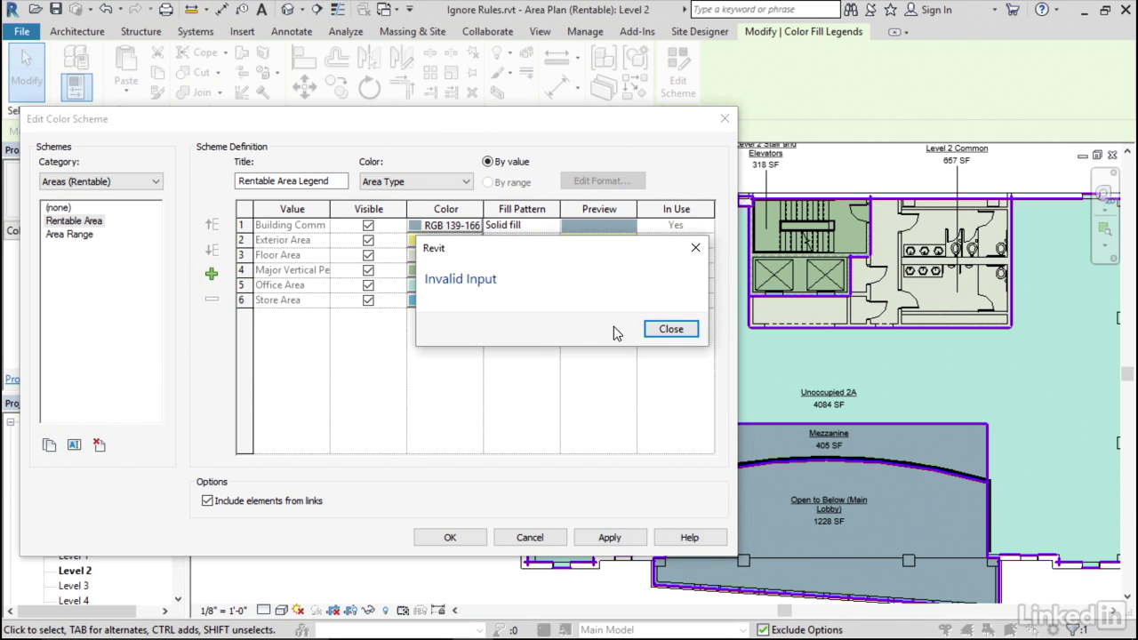
{"action": "left_click", "coordinate": [668, 330]}
{"action": "left_click", "coordinate": [459, 372]}
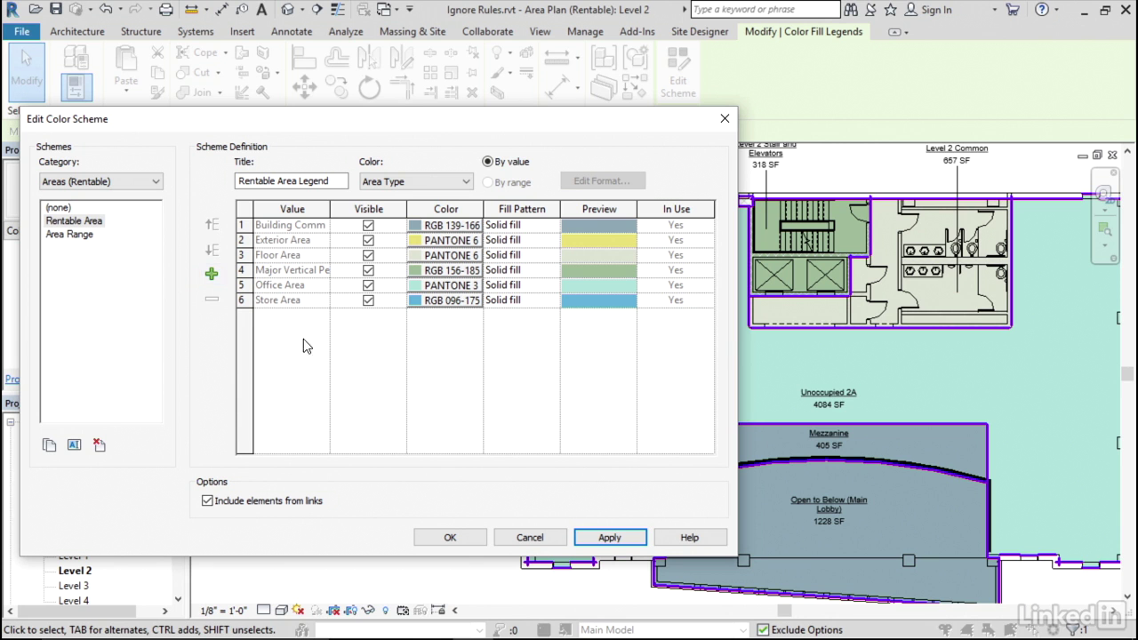
{"action": "left_click", "coordinate": [515, 538]}
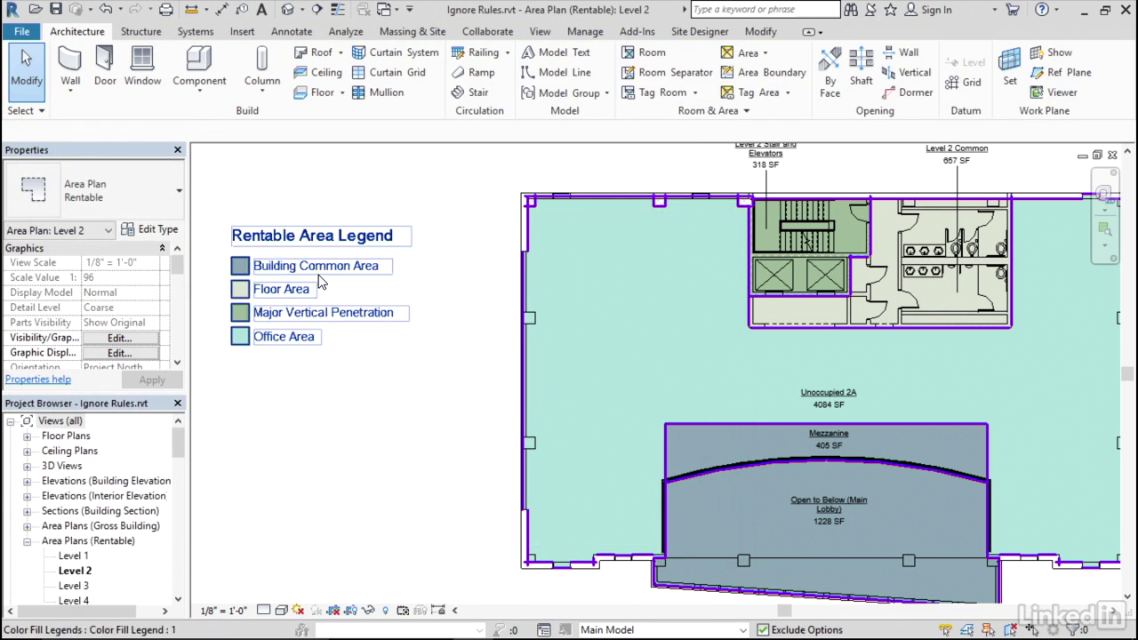
Duplicate the Leasing Calculations (By Area Type) schedule in the Project Browser
{"action": "left_click_drag", "start_coordinate": [177, 445], "coordinate": [182, 491]}
{"action": "left_click", "coordinate": [155, 510]}
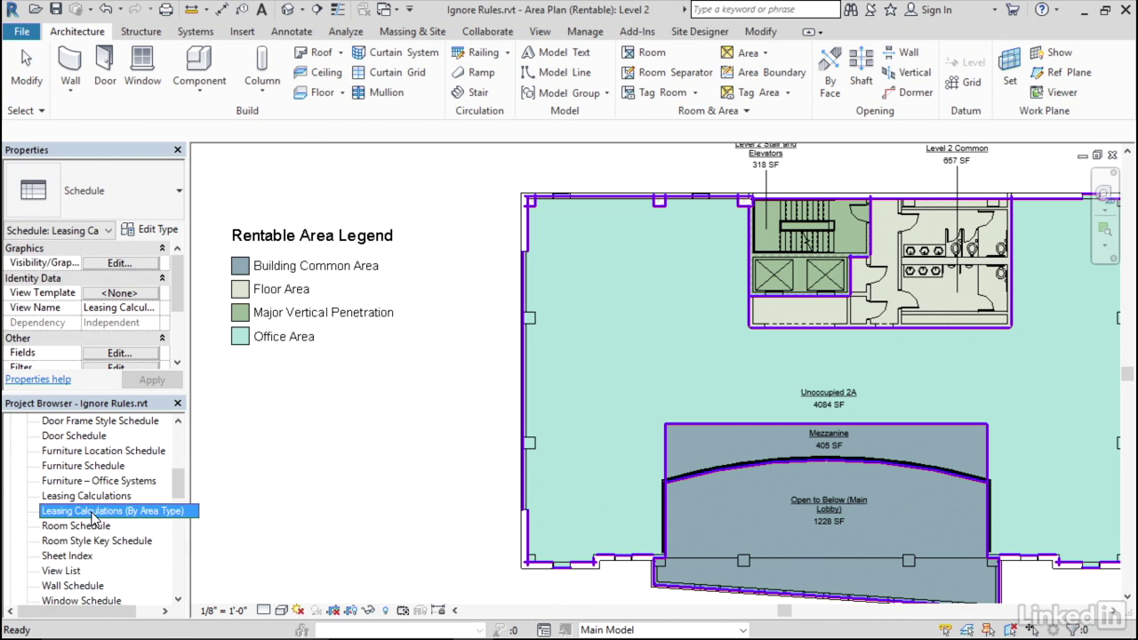
{"action": "right_click", "coordinate": [91, 512]}
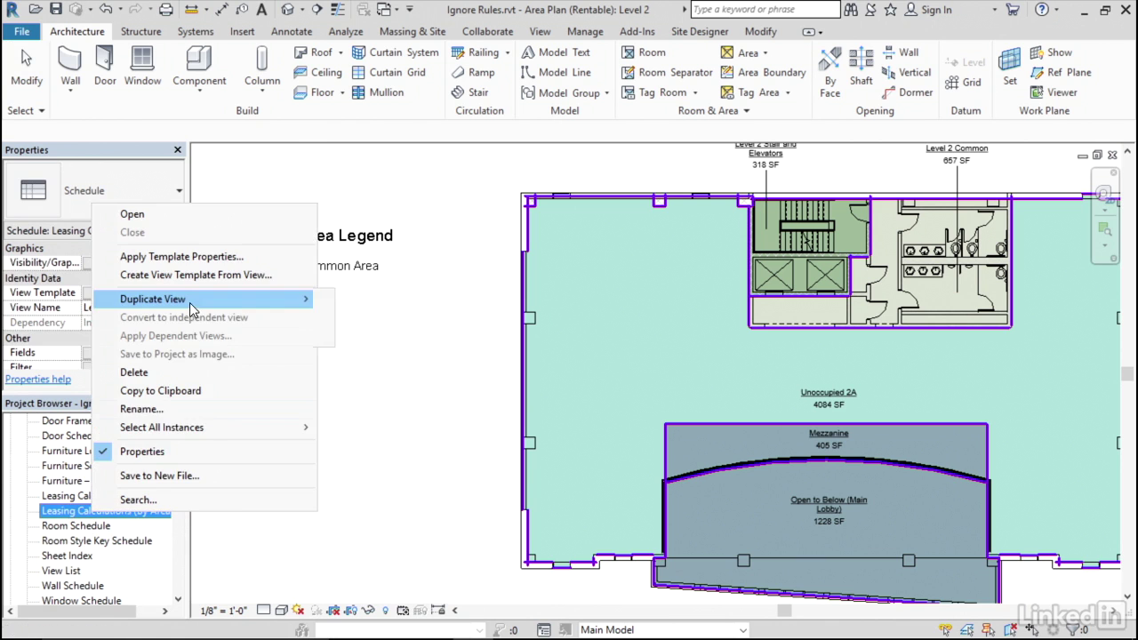
{"action": "mouse_move", "coordinate": [189, 302]}
{"action": "left_click", "coordinate": [339, 304]}
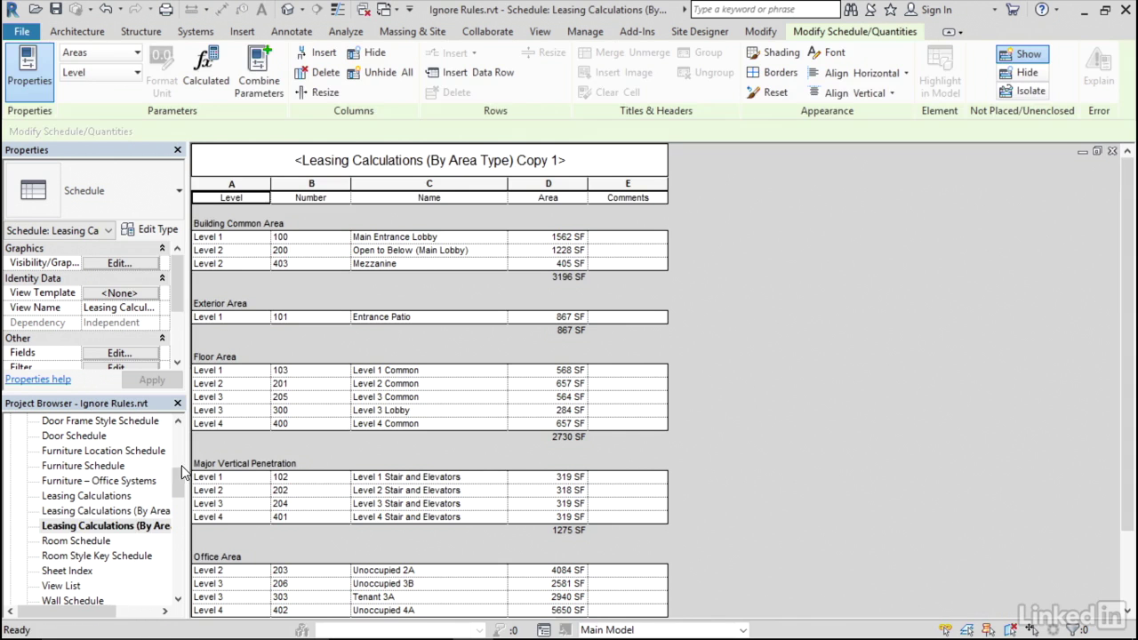
Rename the copy to Leasing Calculations (By Custom Area Type)
{"action": "right_click", "coordinate": [120, 526]}
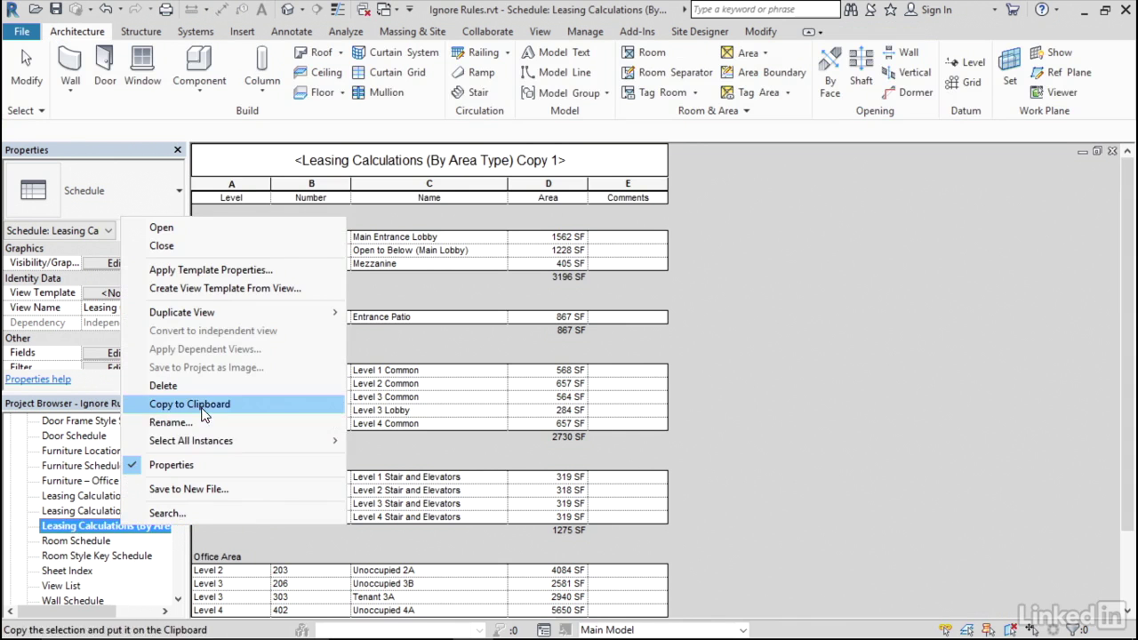
{"action": "left_click", "coordinate": [201, 422]}
{"action": "left_click", "coordinate": [564, 311]}
{"action": "type", "text": "Custom Area Type)"}
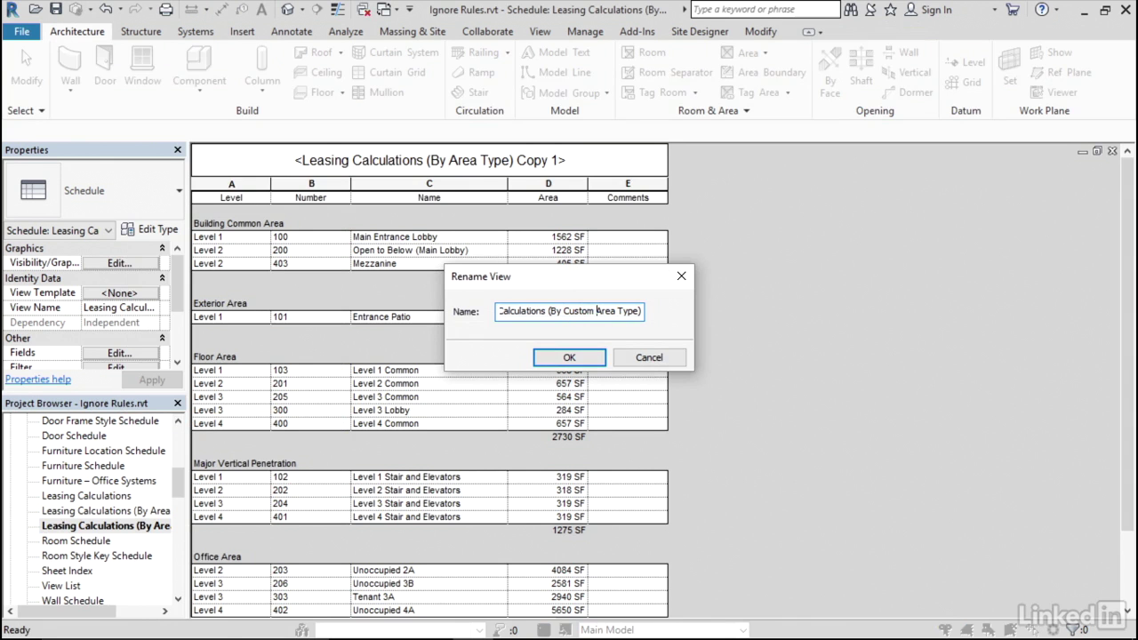
{"action": "key", "text": "End"}
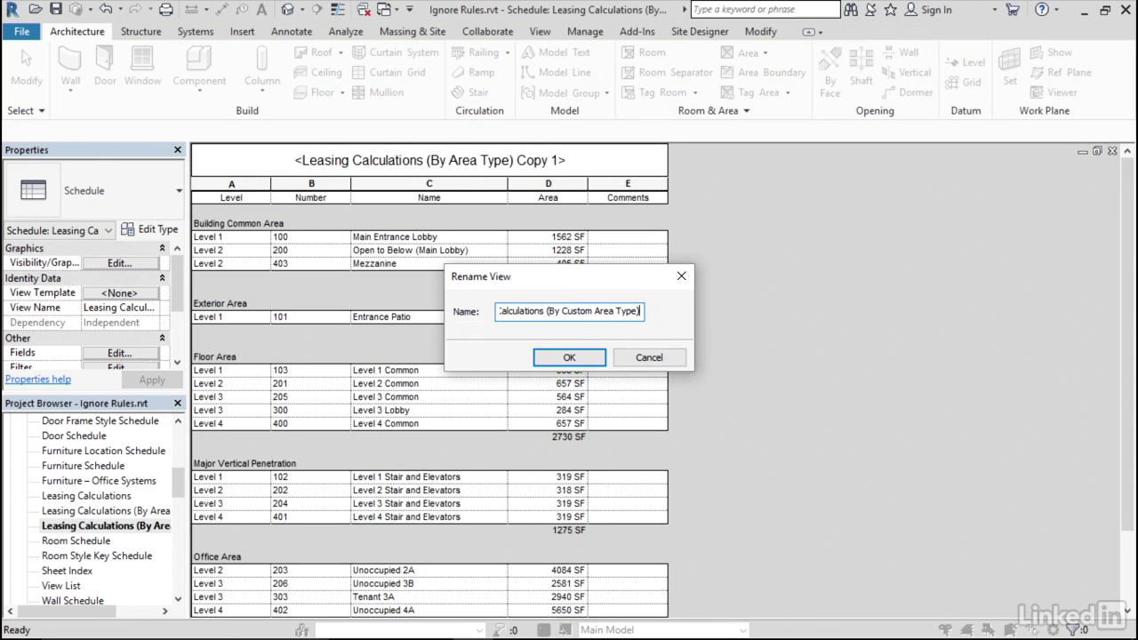
{"action": "left_click", "coordinate": [588, 357]}
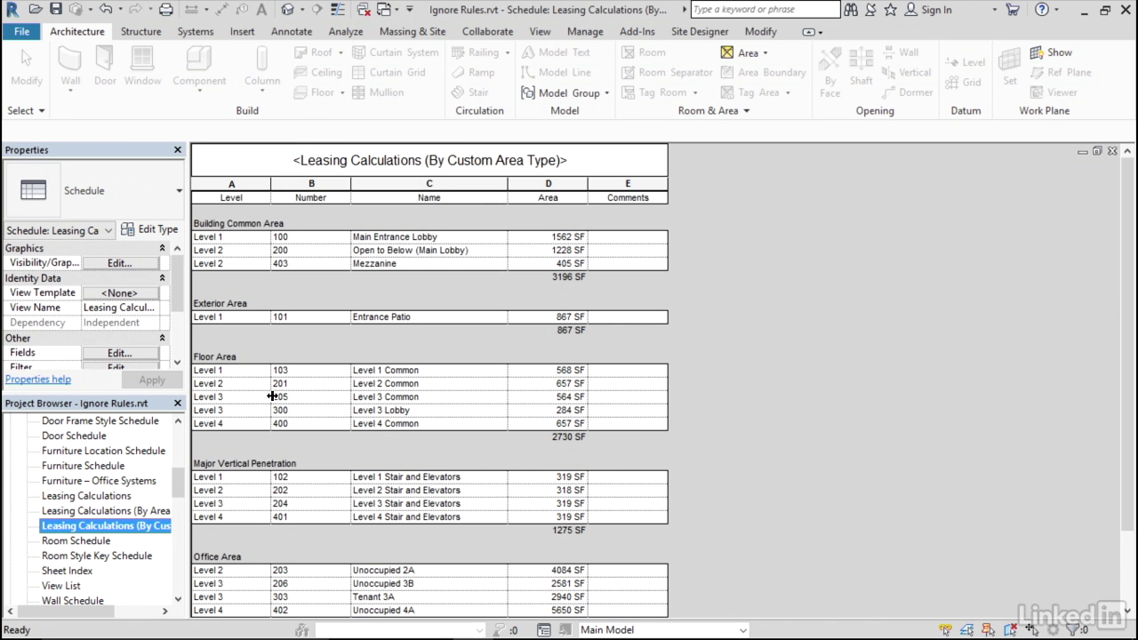
Add a new Text parameter named Custom Area Type to the schedule's fields
{"action": "left_click", "coordinate": [119, 353]}
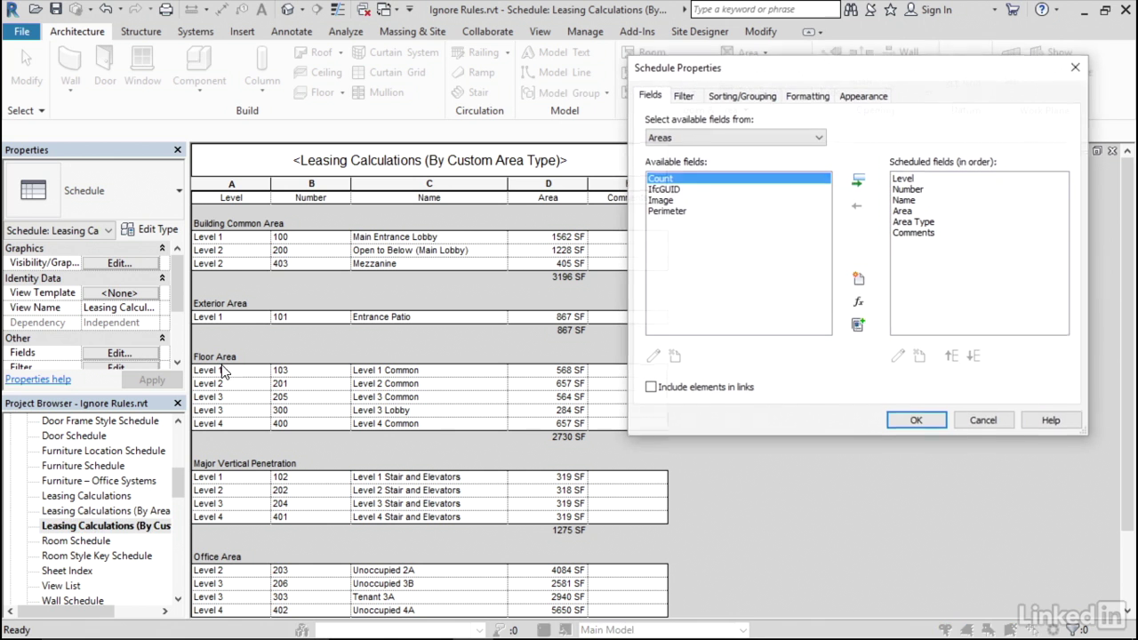
{"action": "left_click", "coordinate": [859, 282]}
{"action": "type", "text": "Custom A"}
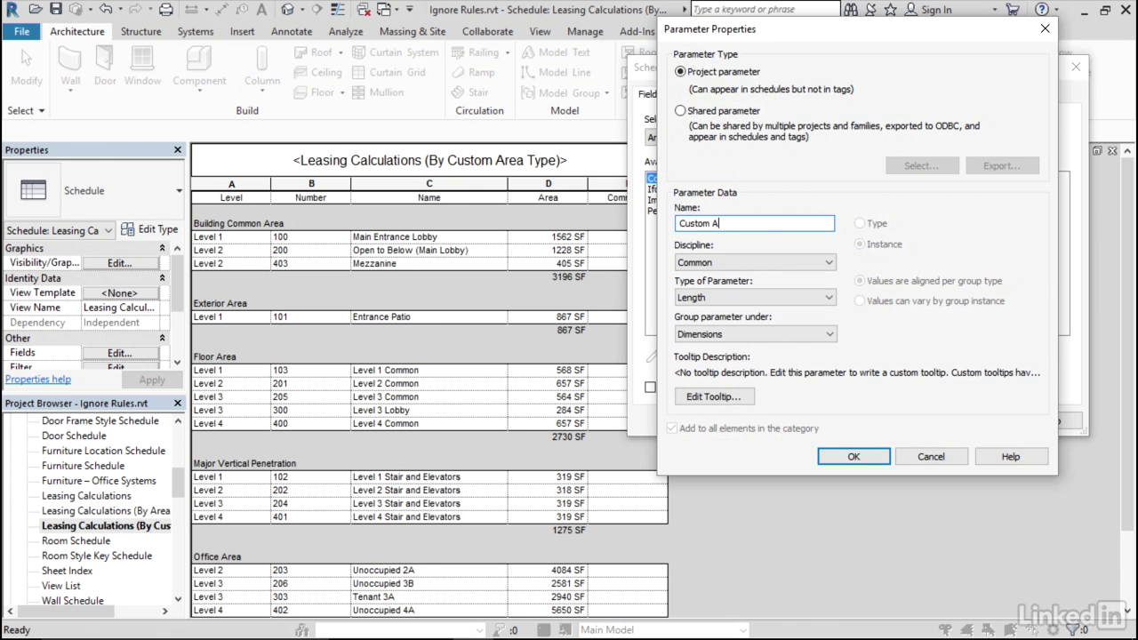
{"action": "type", "text": "rea Type"}
{"action": "left_click", "coordinate": [723, 297]}
{"action": "left_click", "coordinate": [692, 312]}
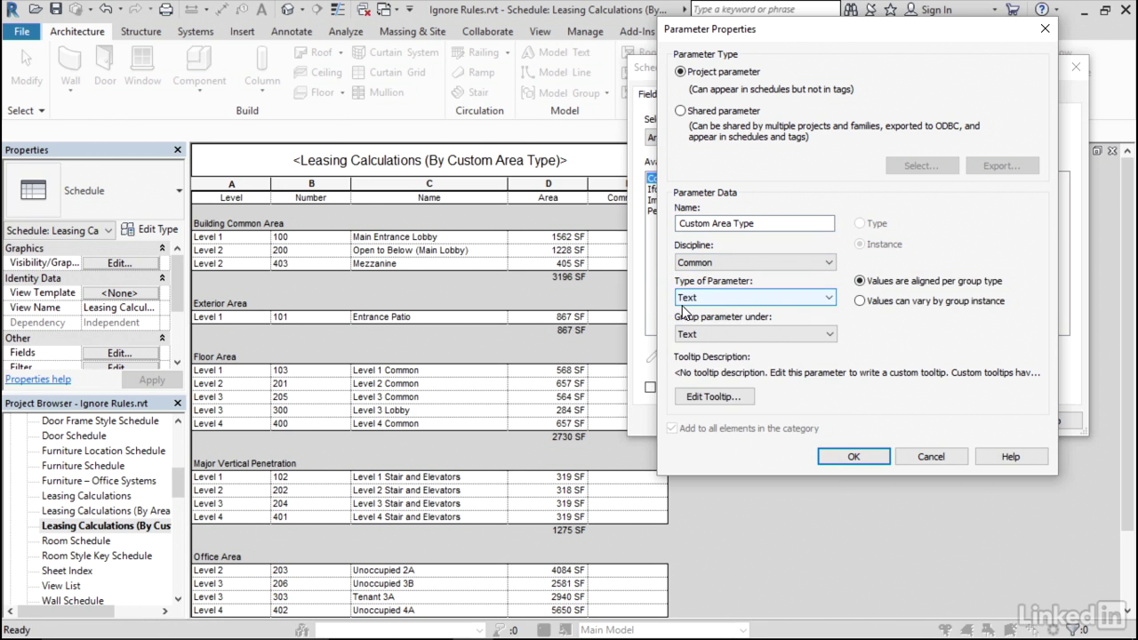
{"action": "left_click", "coordinate": [853, 456]}
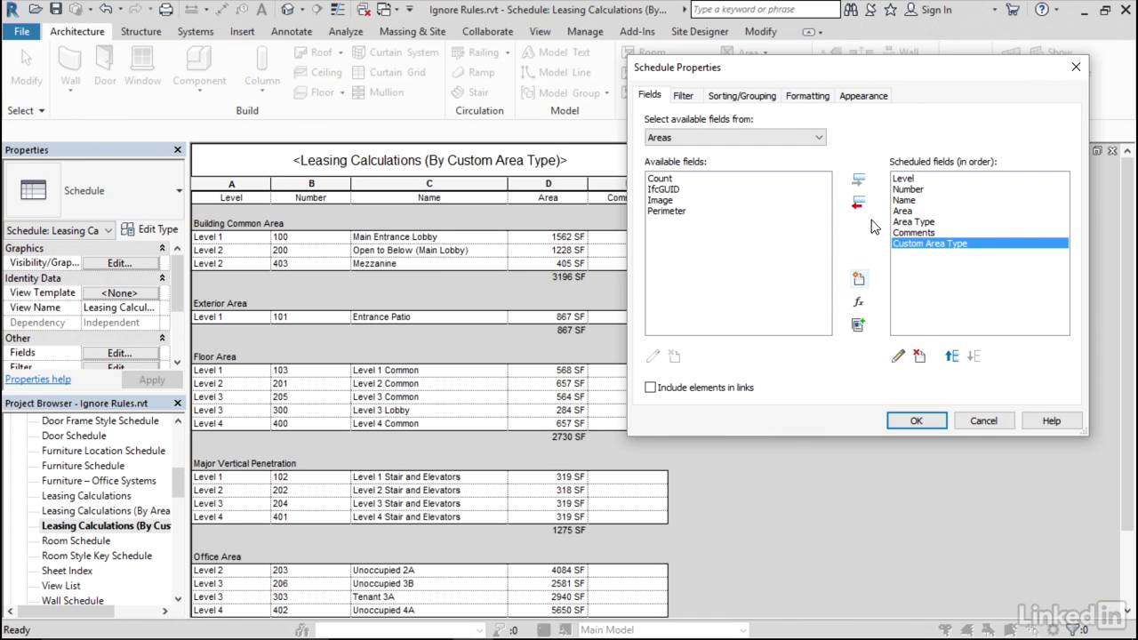
Sort and group the schedule by Custom Area Type and hide that column
{"action": "left_click", "coordinate": [744, 100]}
{"action": "left_click", "coordinate": [775, 125]}
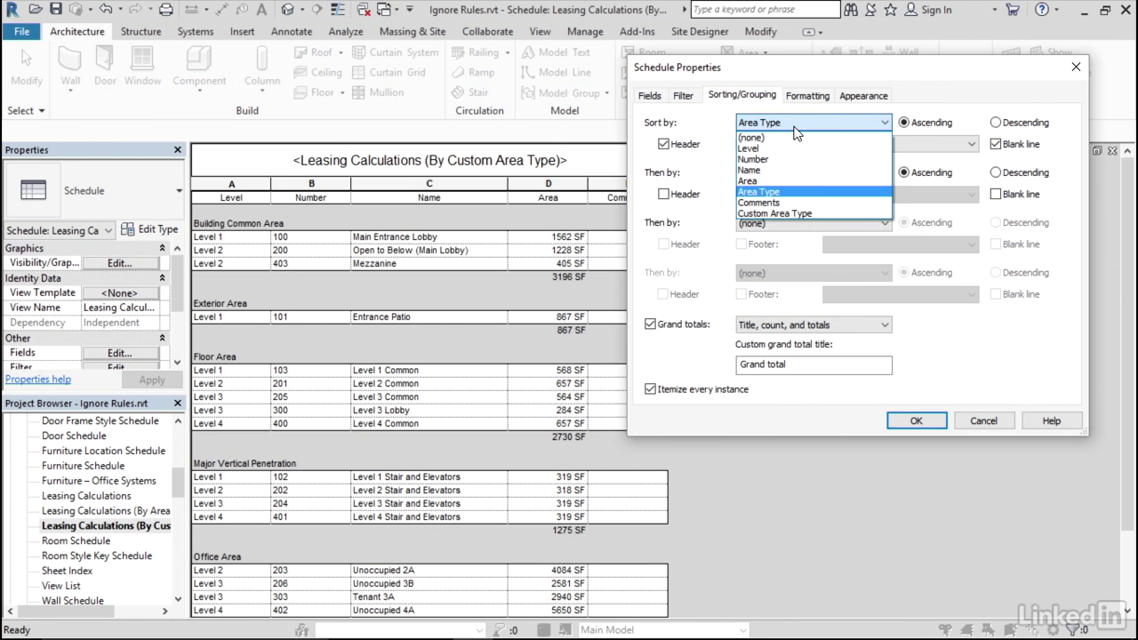
{"action": "left_click", "coordinate": [797, 213]}
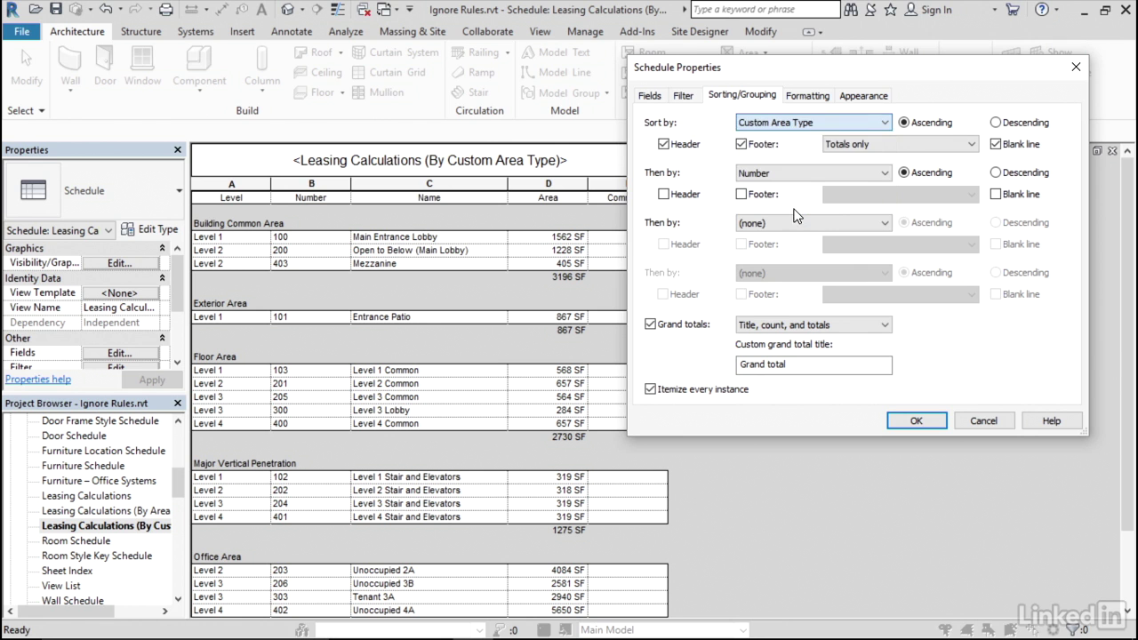
{"action": "left_click", "coordinate": [807, 96]}
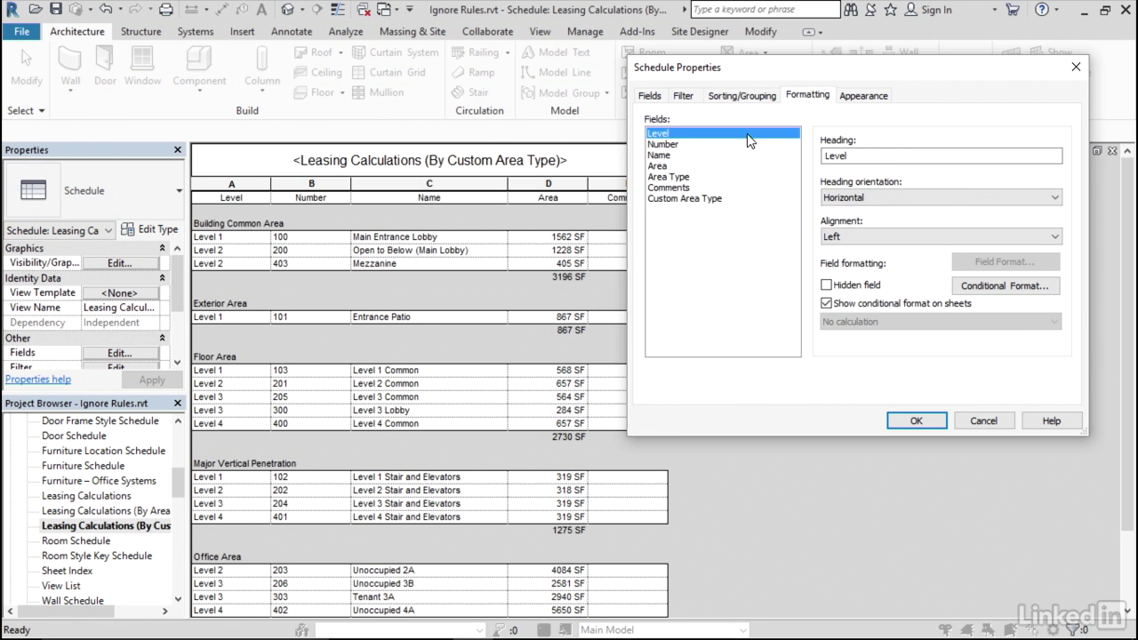
{"action": "left_click", "coordinate": [675, 198]}
{"action": "left_click", "coordinate": [826, 285]}
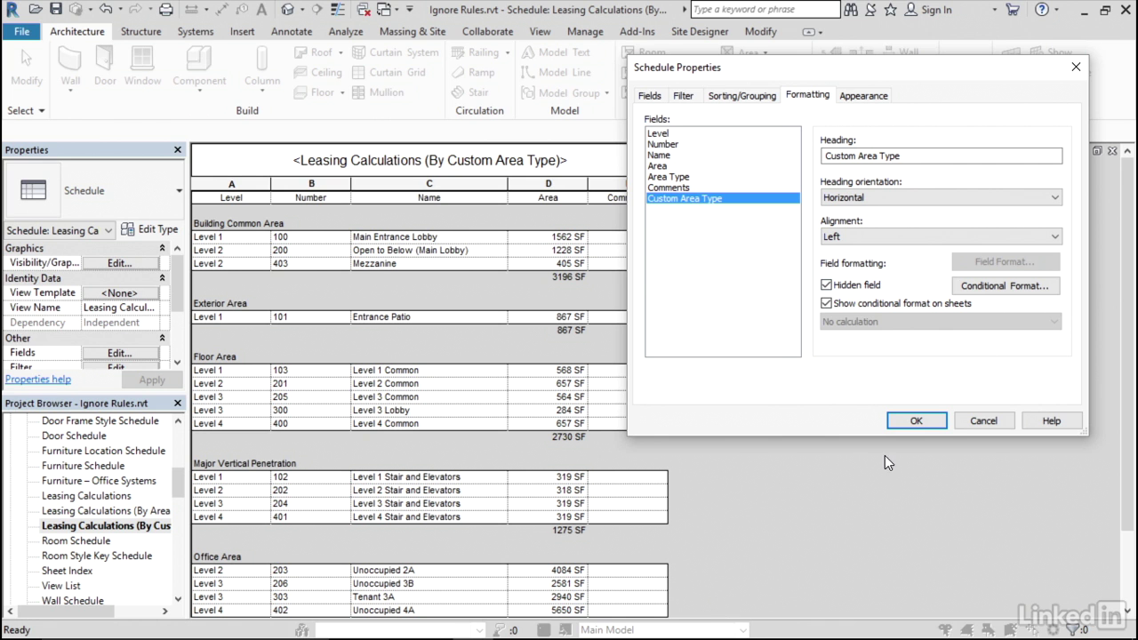
{"action": "left_click", "coordinate": [900, 421]}
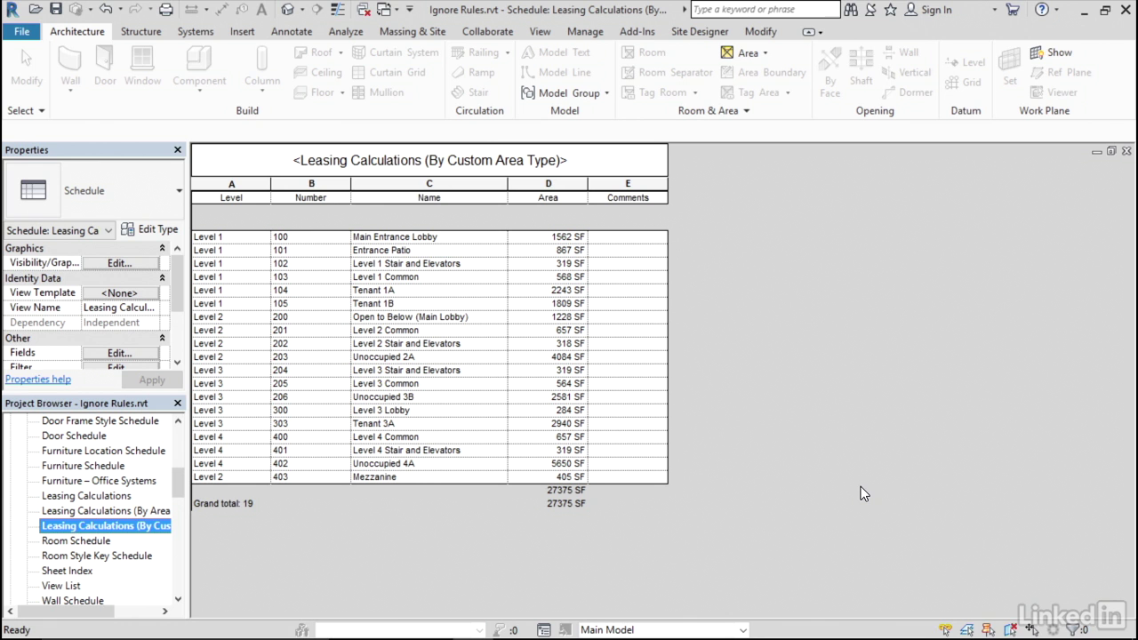
Select the Level 2 cell of the Mezzanine (403) row in the schedule
{"action": "left_click", "coordinate": [240, 478]}
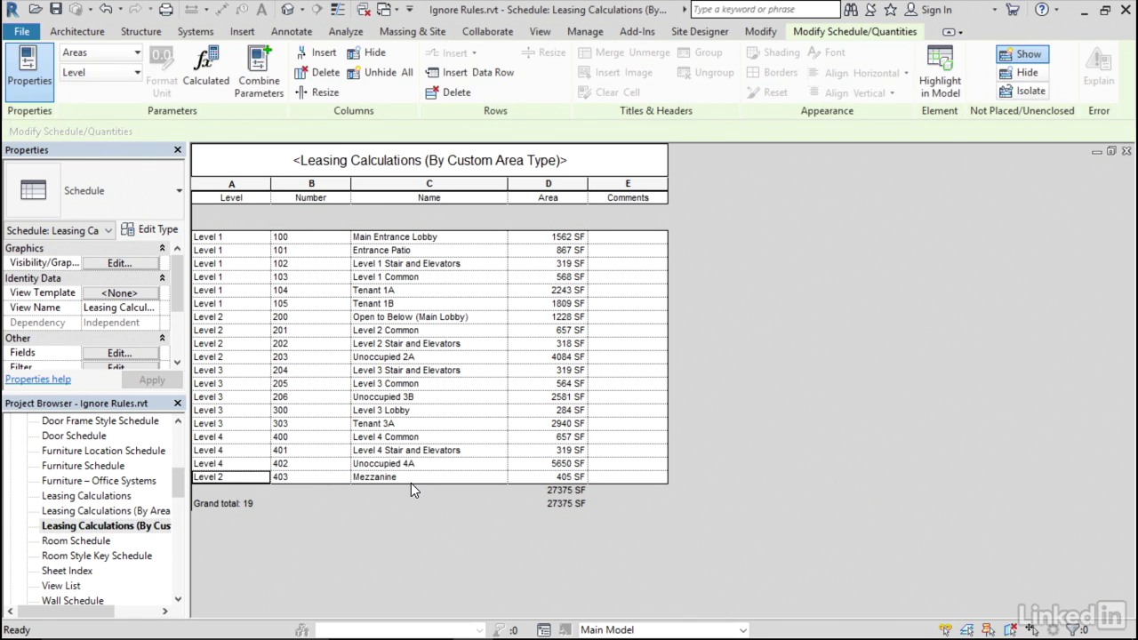
Highlight the Mezzanine area in the Level 2 plan and close the Show Element(s) dialog
{"action": "left_click", "coordinate": [931, 93]}
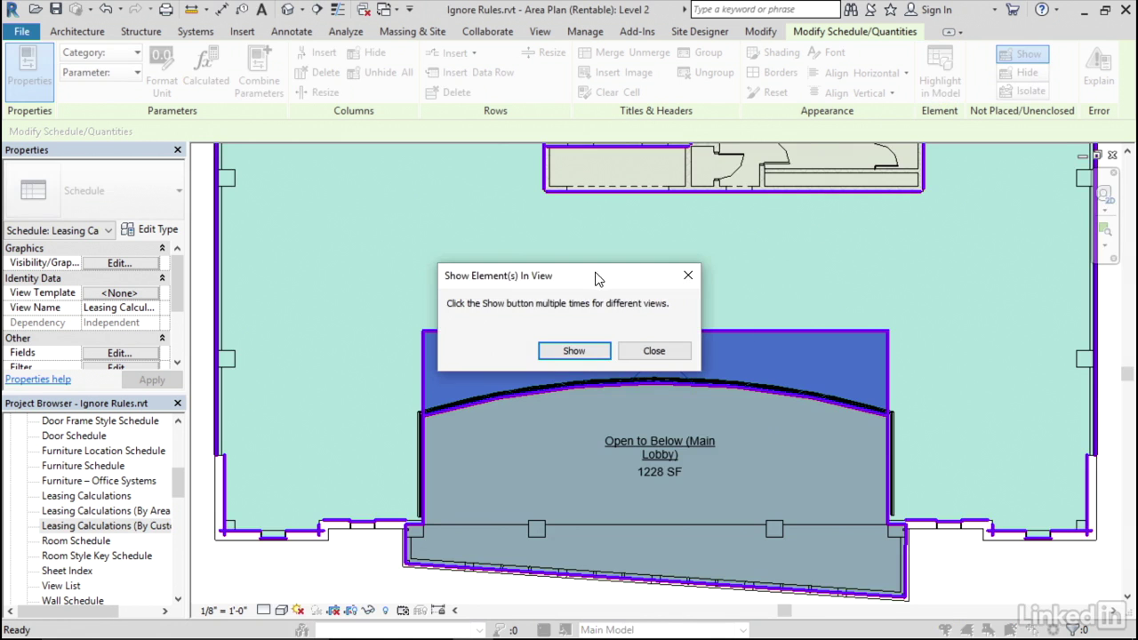
{"action": "left_click_drag", "start_coordinate": [596, 276], "coordinate": [701, 169]}
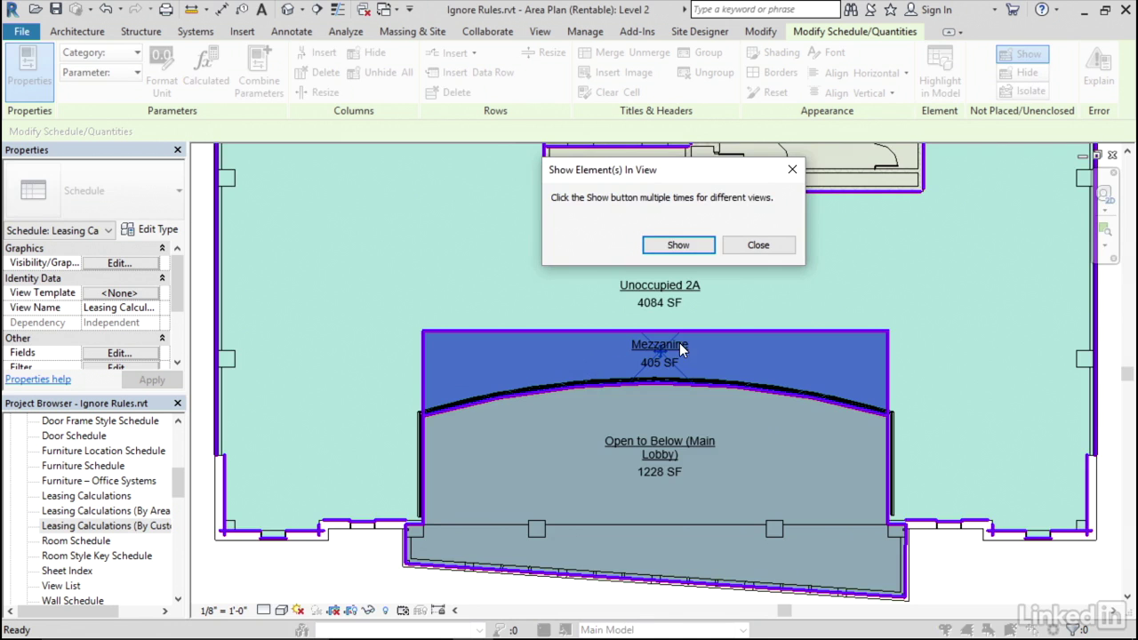
{"action": "left_click", "coordinate": [760, 247]}
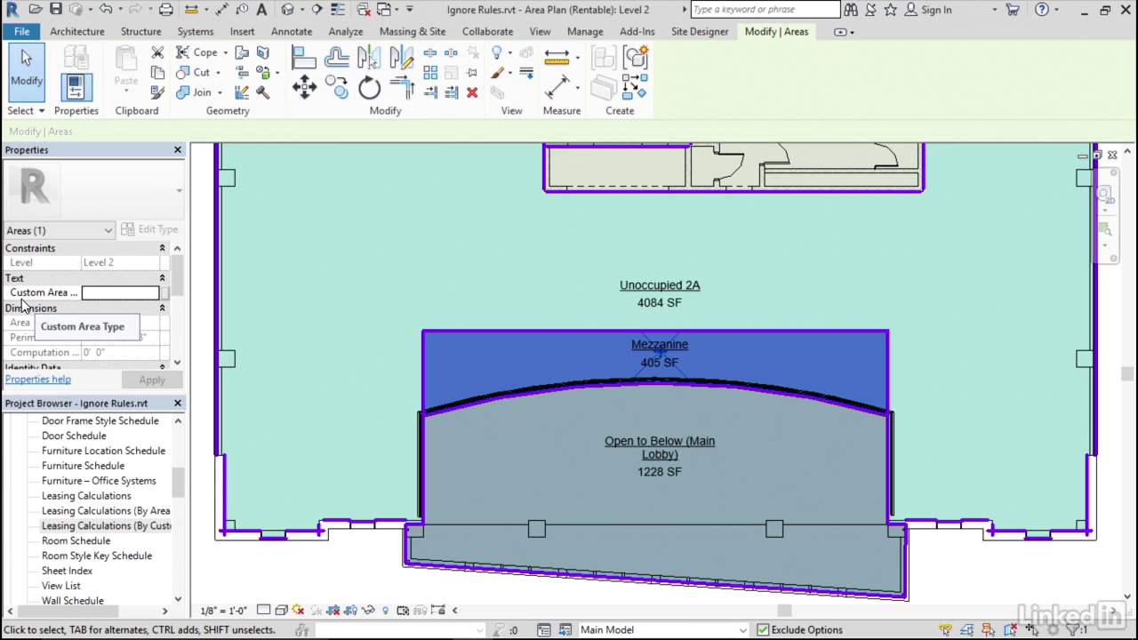
Enter Mezzanine as the area's Custom Area Type property value
{"action": "left_click", "coordinate": [93, 296]}
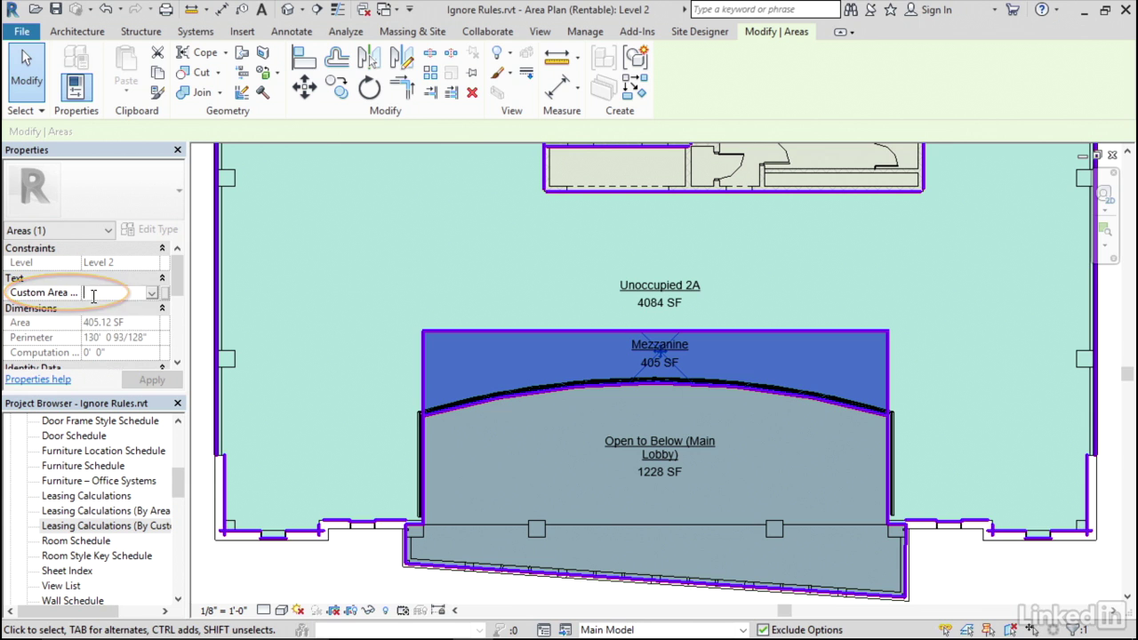
{"action": "type", "text": "Mezz"}
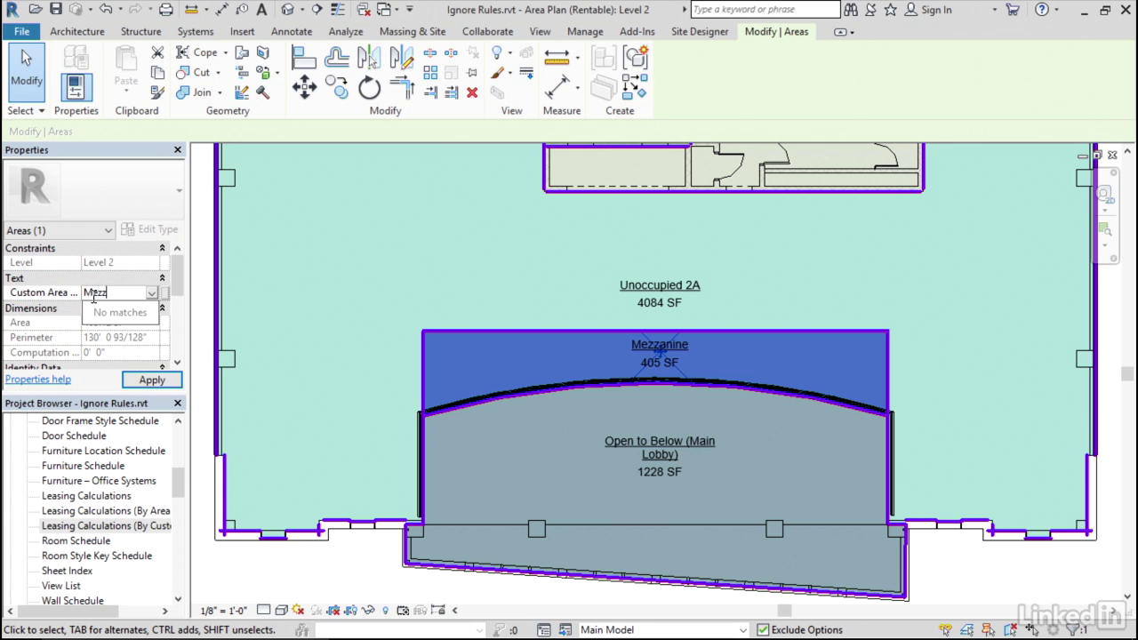
{"action": "type", "text": "anine"}
{"action": "key", "text": "Return"}
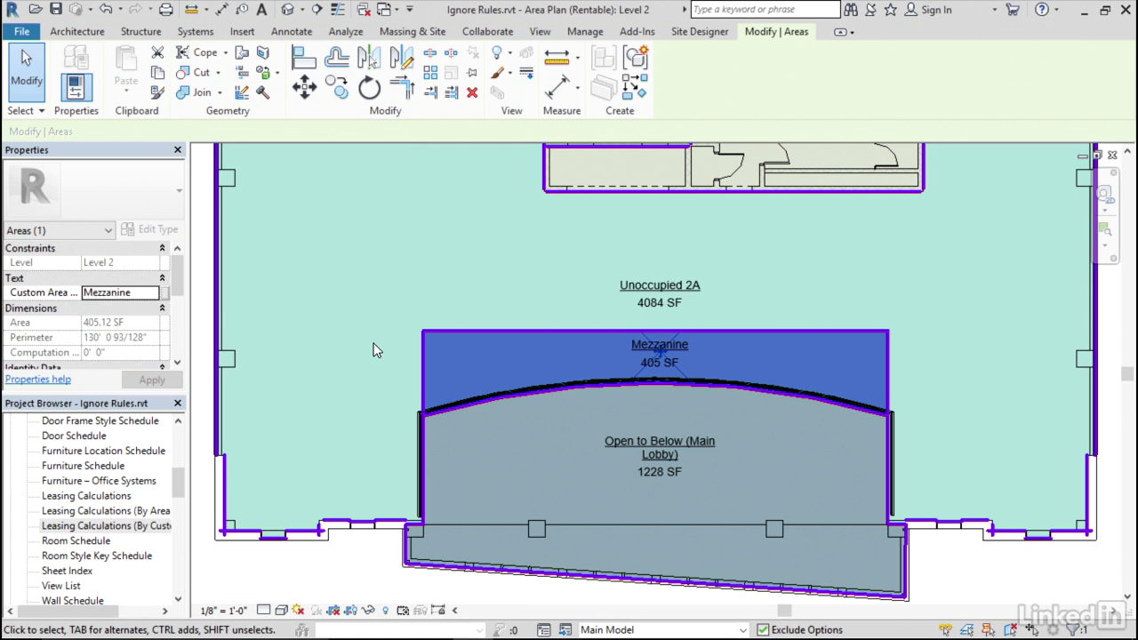
{"action": "double_click", "coordinate": [107, 525]}
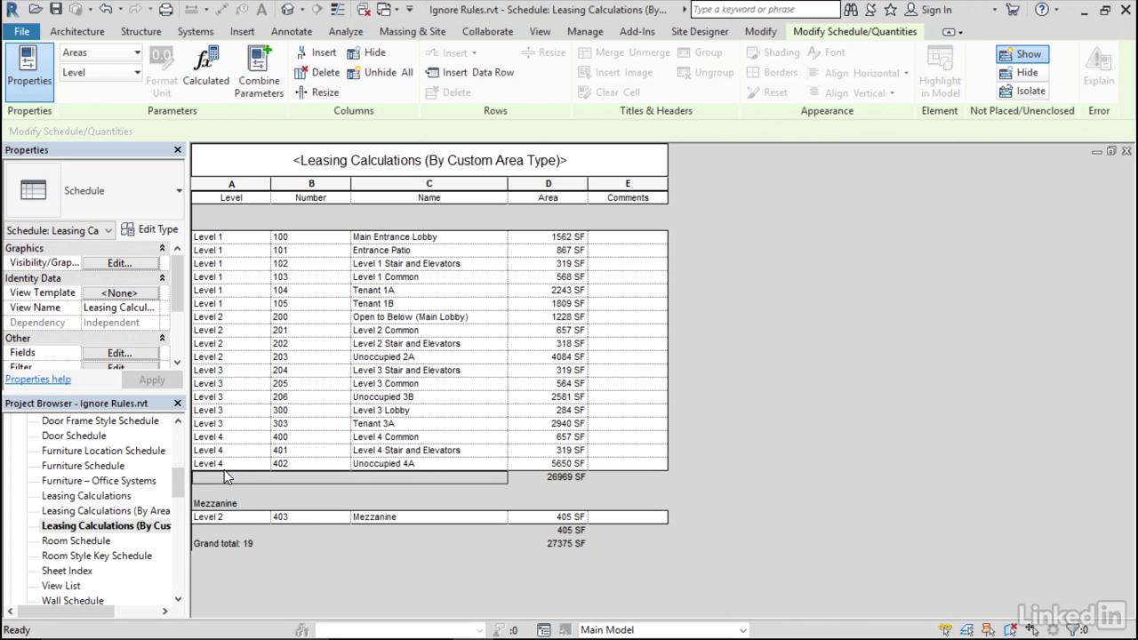
{"action": "left_click_drag", "start_coordinate": [178, 481], "coordinate": [178, 440]}
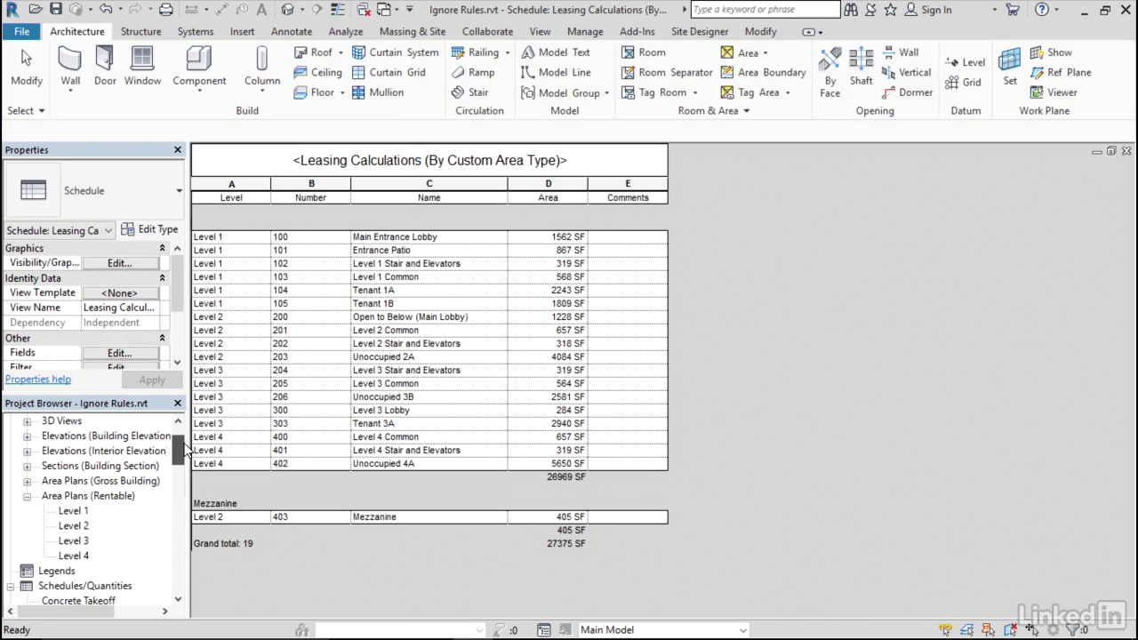
{"action": "double_click", "coordinate": [75, 526]}
{"action": "scroll", "coordinate": [429, 431], "scroll_direction": "down", "scroll_amount": 1}
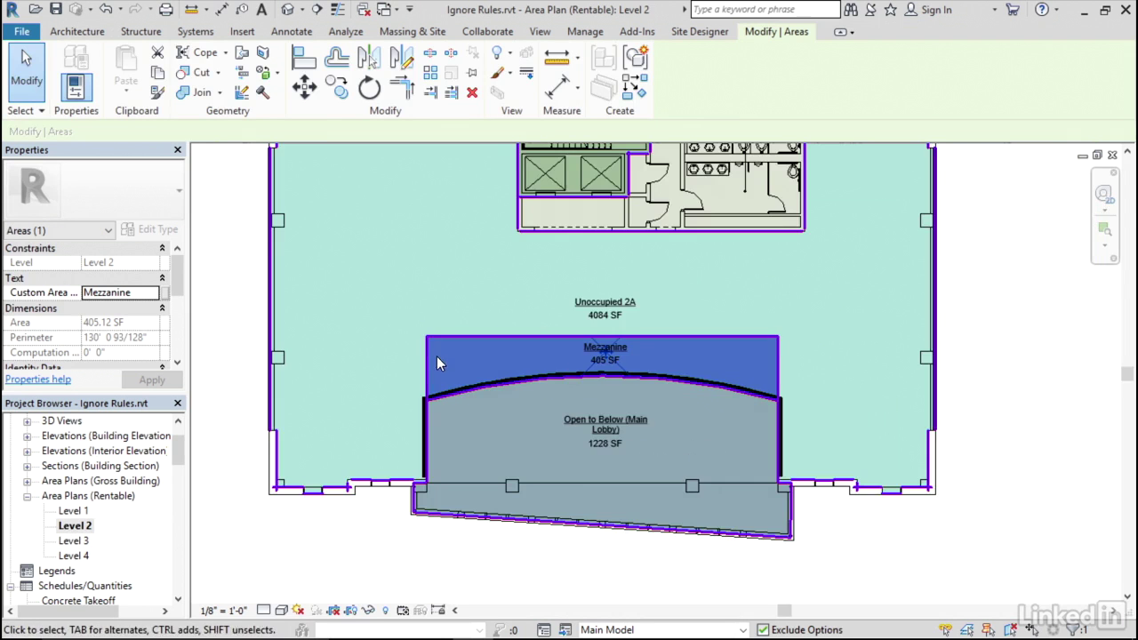
Select the Rentable Area Legend and open its Rentable Area colour scheme for editing
{"action": "middle_click_drag", "start_coordinate": [393, 331], "coordinate": [681, 424]}
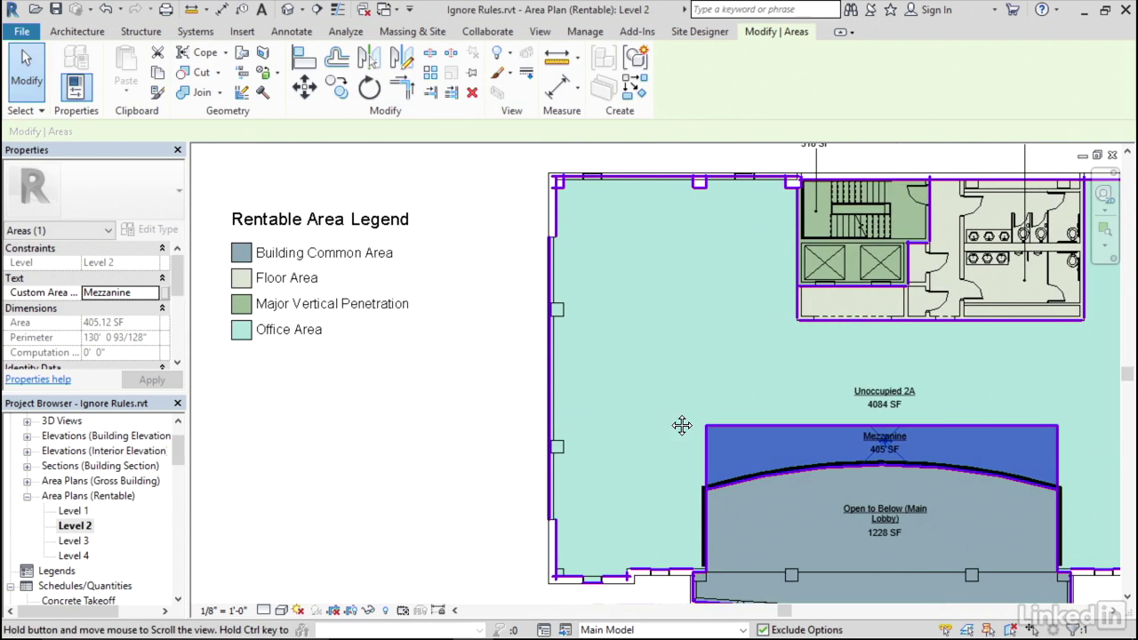
{"action": "left_click", "coordinate": [461, 432]}
{"action": "left_click", "coordinate": [285, 308]}
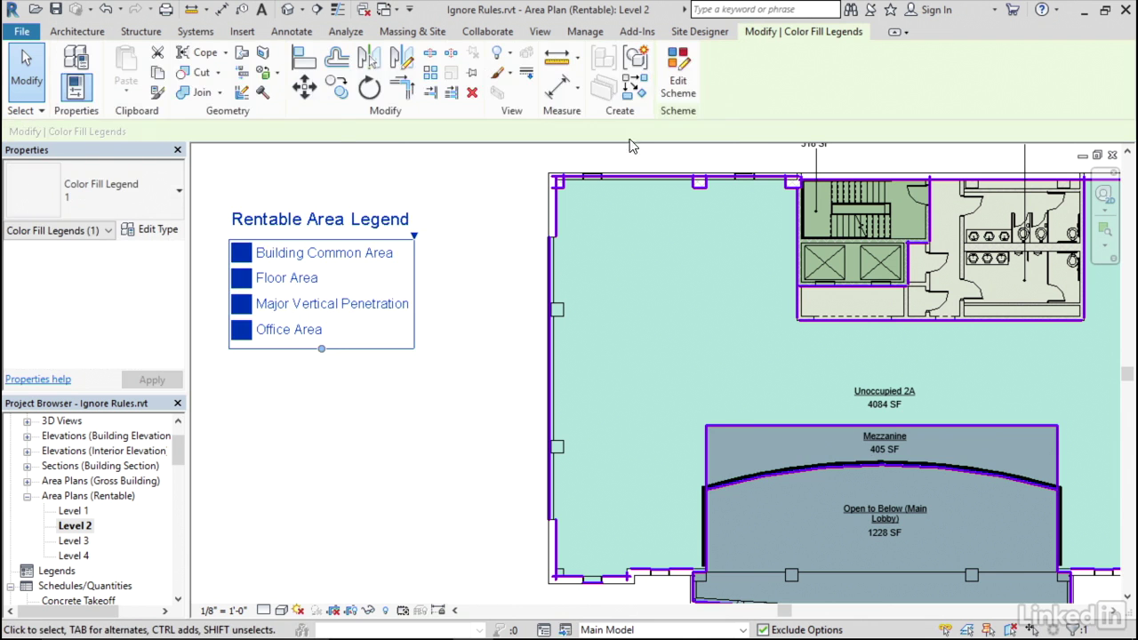
{"action": "left_click", "coordinate": [678, 86]}
{"action": "left_click", "coordinate": [73, 221]}
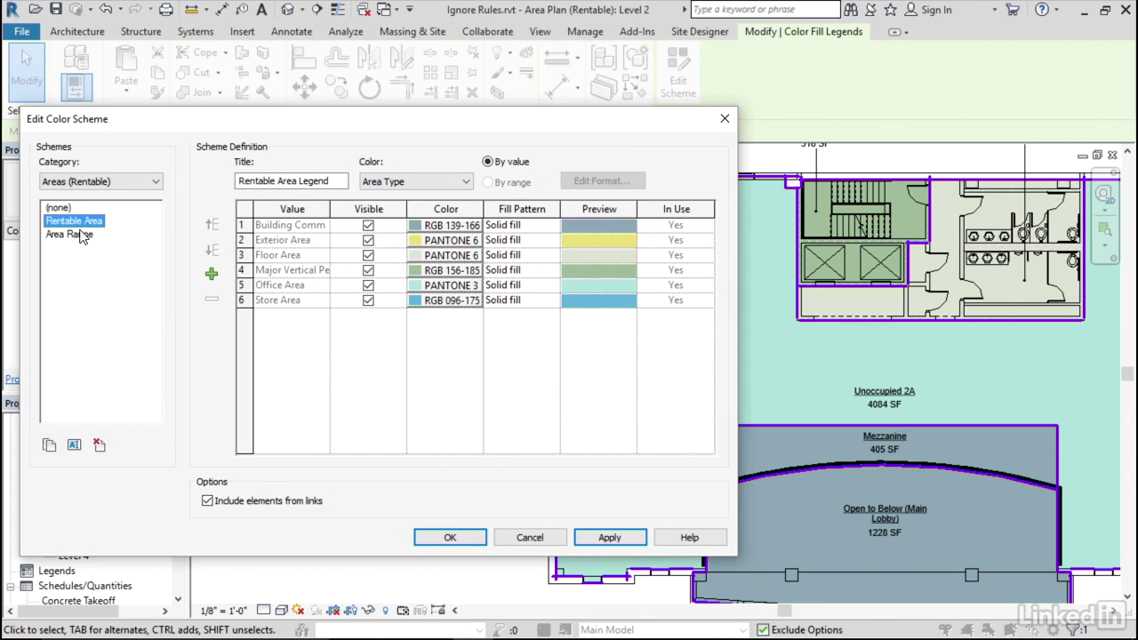
Duplicate the Rentable Area scheme under the name 'Rentable Area Custom'
{"action": "left_click", "coordinate": [49, 445]}
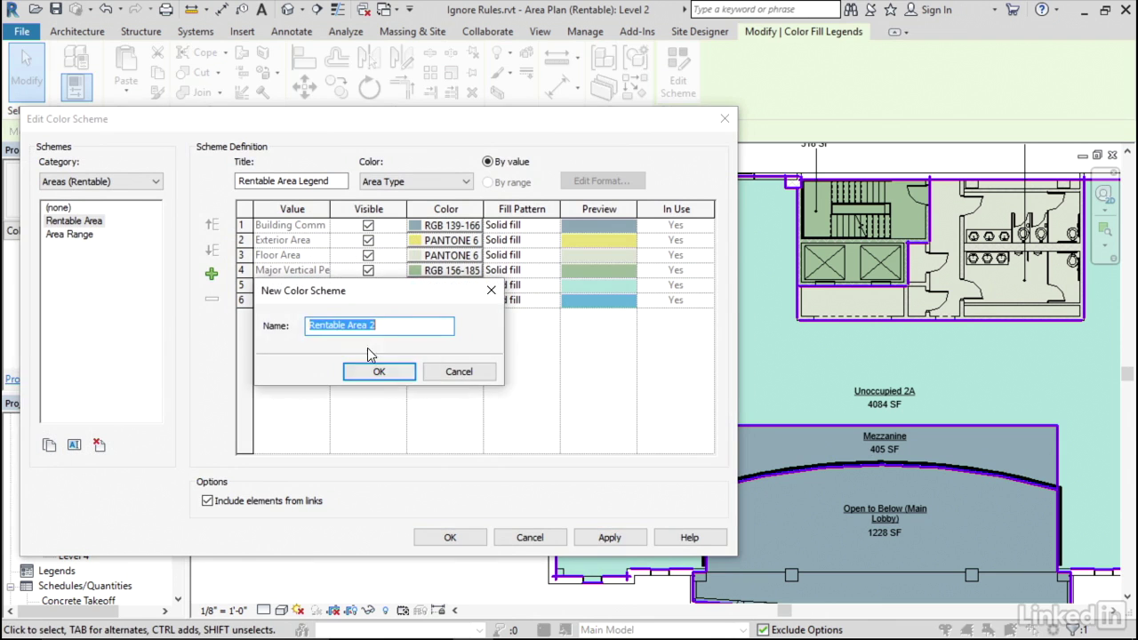
{"action": "key", "text": "End"}
{"action": "key", "text": "BackSpace"}
{"action": "type", "text": "Cust"}
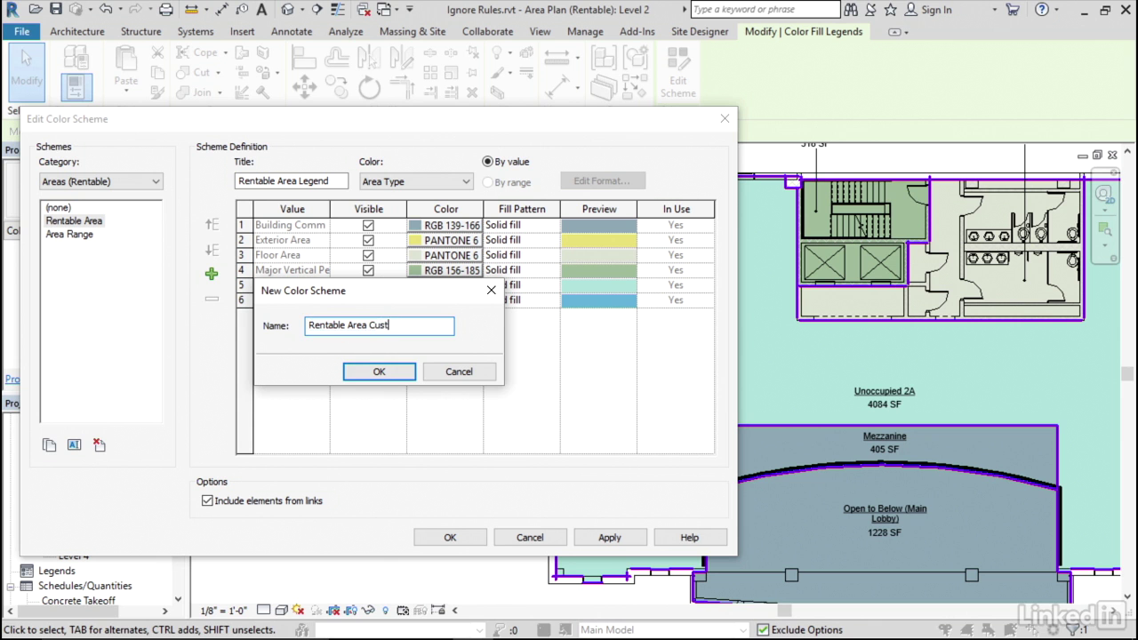
{"action": "type", "text": "om"}
{"action": "left_click", "coordinate": [379, 372]}
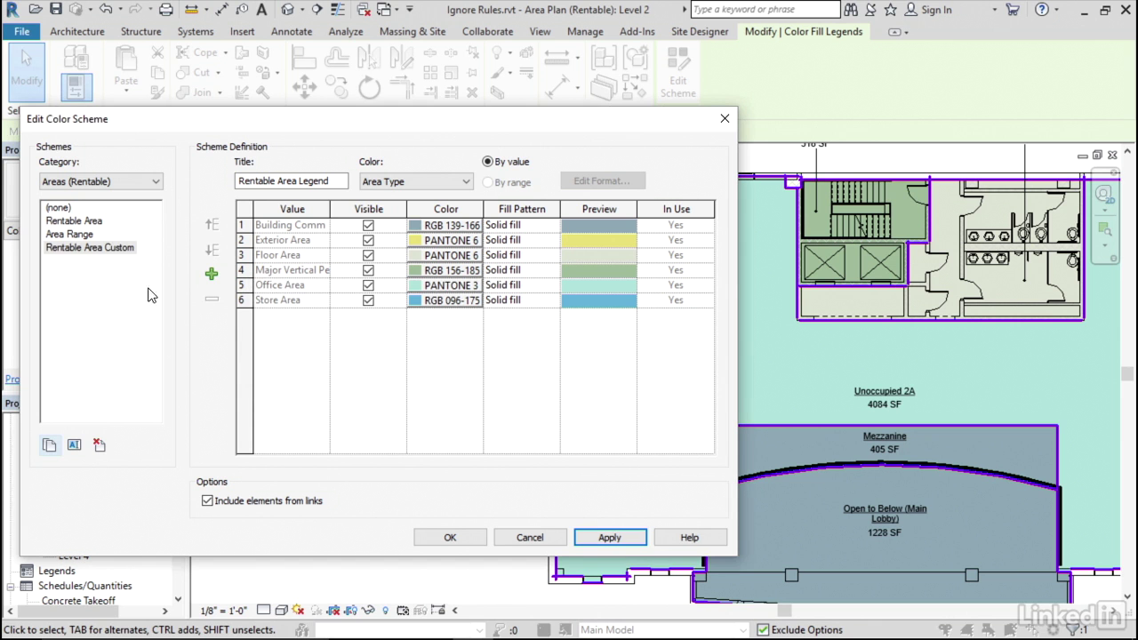
Set the scheme's colour-by parameter to Custom Area Type, accepting that existing colours are not preserved
{"action": "left_click", "coordinate": [411, 182]}
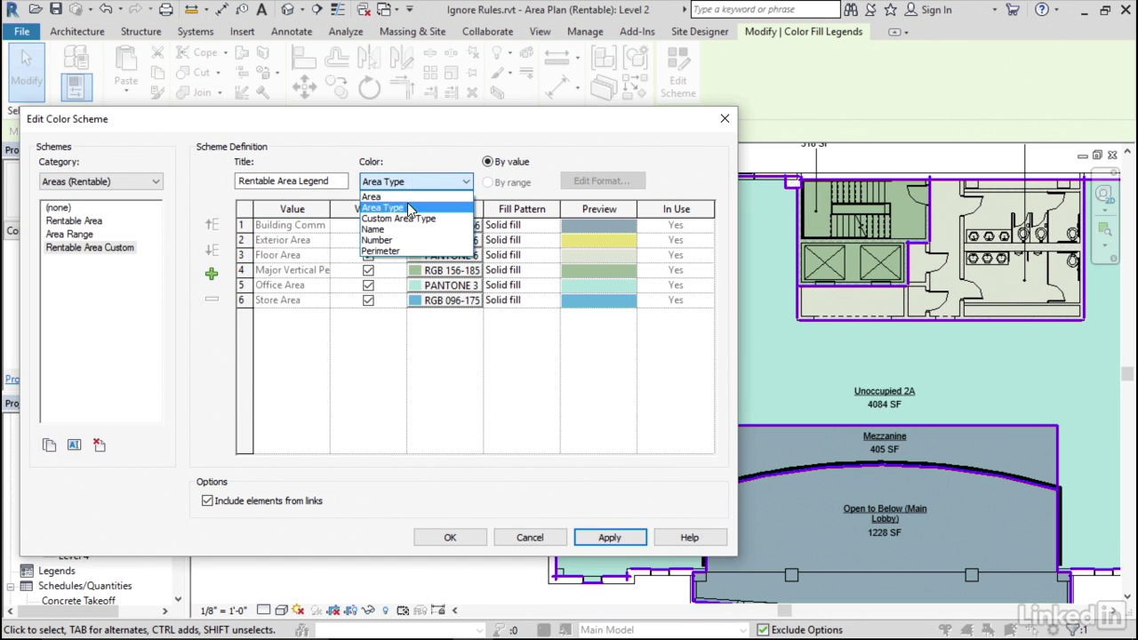
{"action": "left_click", "coordinate": [408, 208]}
{"action": "key", "text": "Down"}
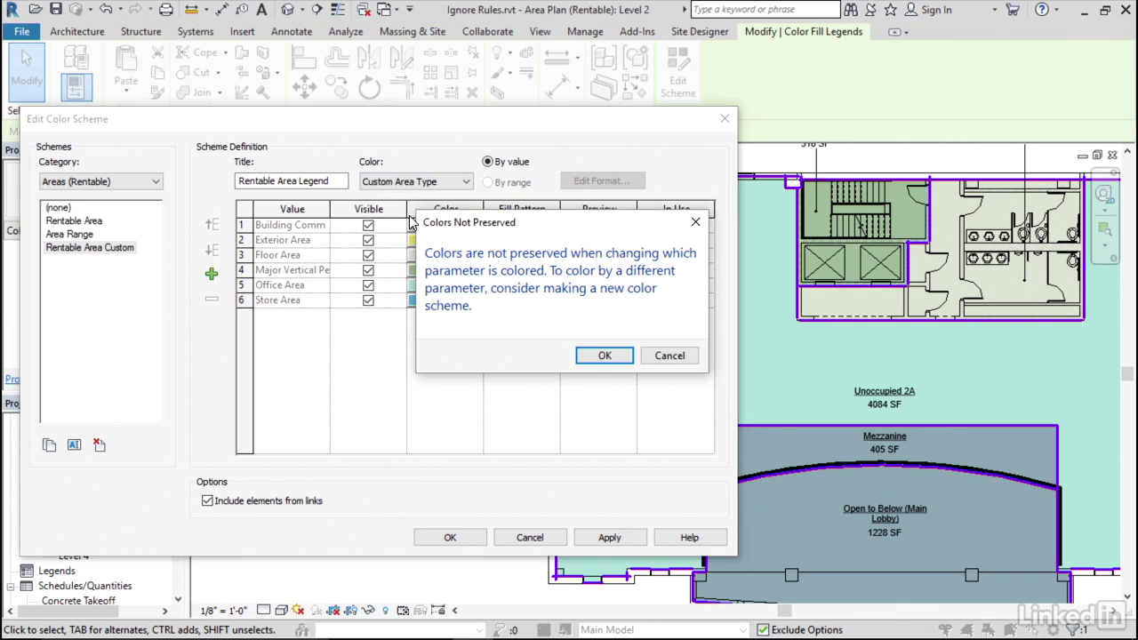
{"action": "left_click", "coordinate": [591, 360]}
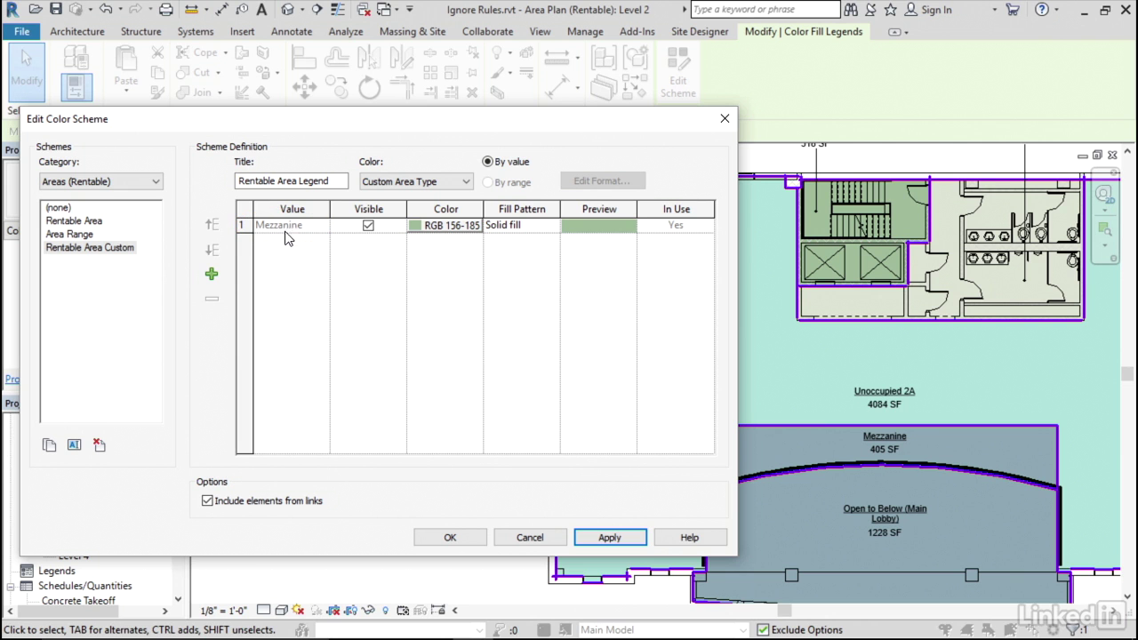
Add Major Vertical Penetration, Parking and Basement as new values in the Rentable Area Custom scheme
{"action": "left_click", "coordinate": [217, 278]}
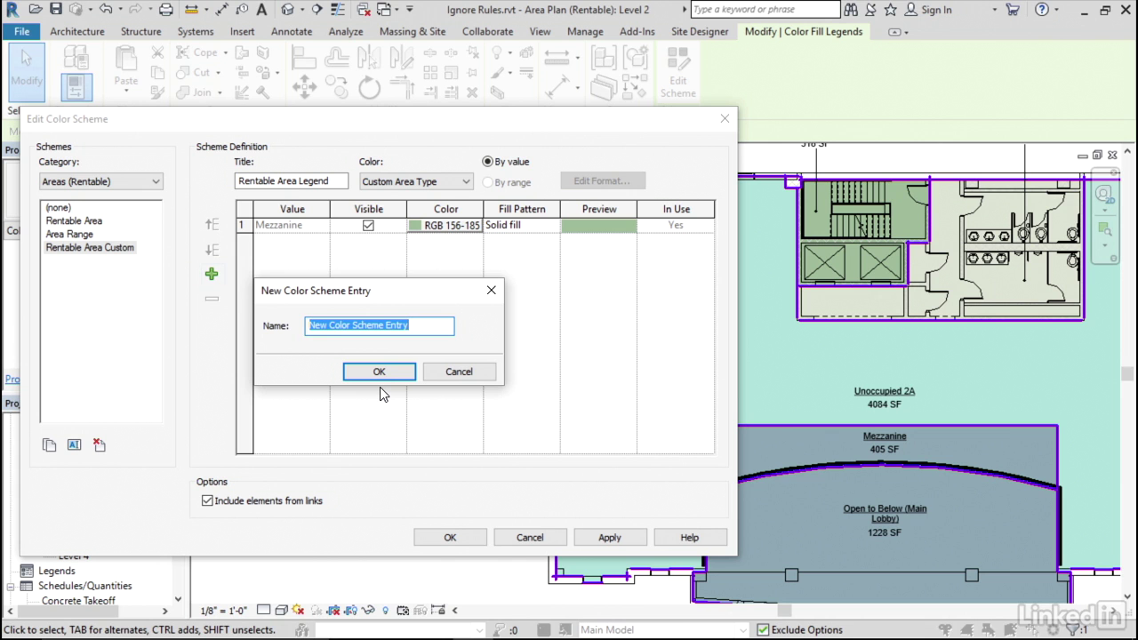
{"action": "type", "text": "Major Vertical"}
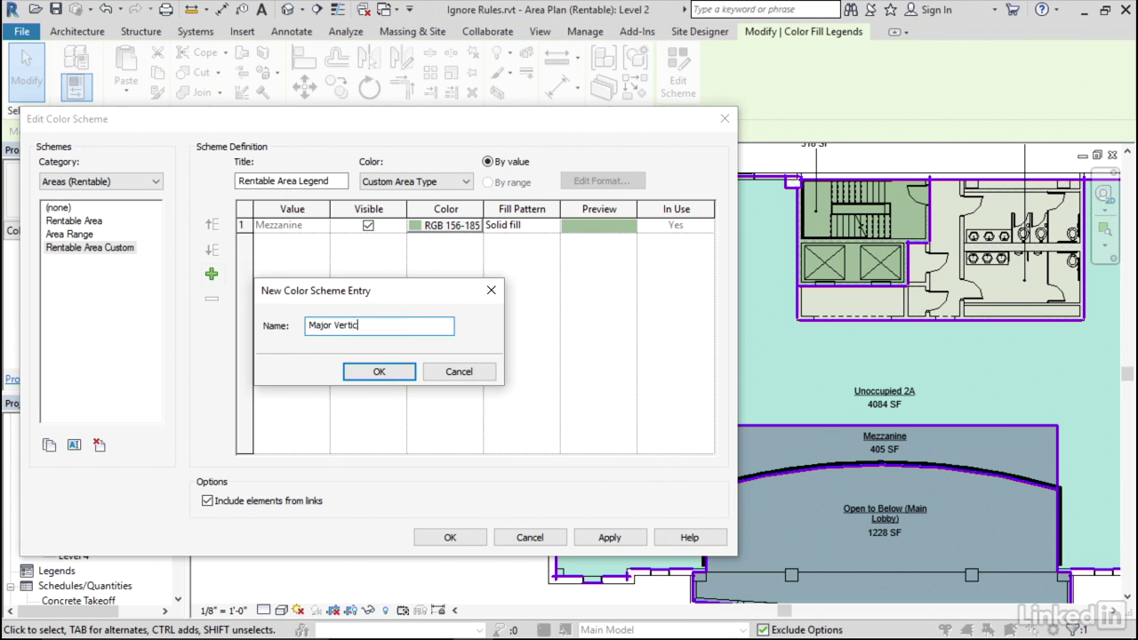
{"action": "type", "text": " Penetration"}
{"action": "left_click", "coordinate": [379, 371]}
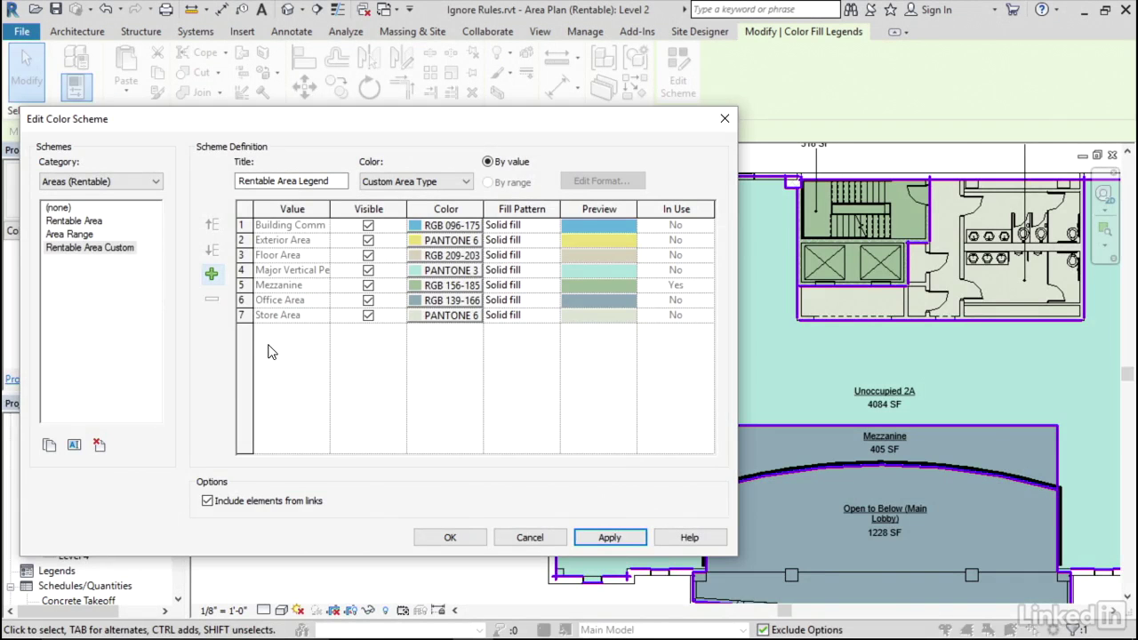
{"action": "left_click", "coordinate": [211, 275]}
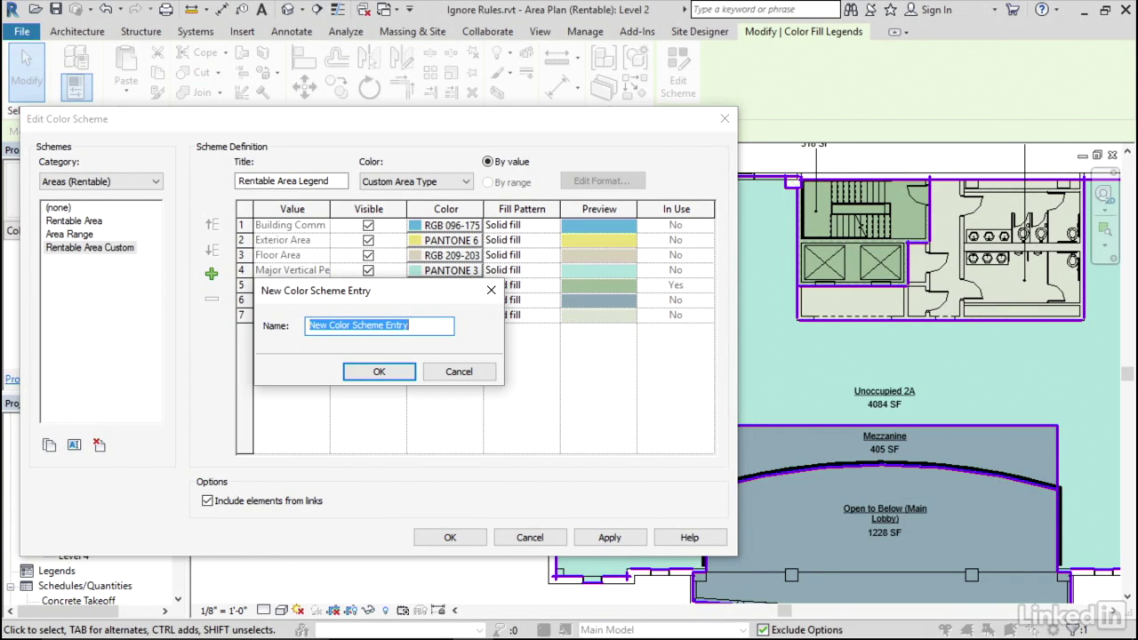
{"action": "type", "text": "Parking"}
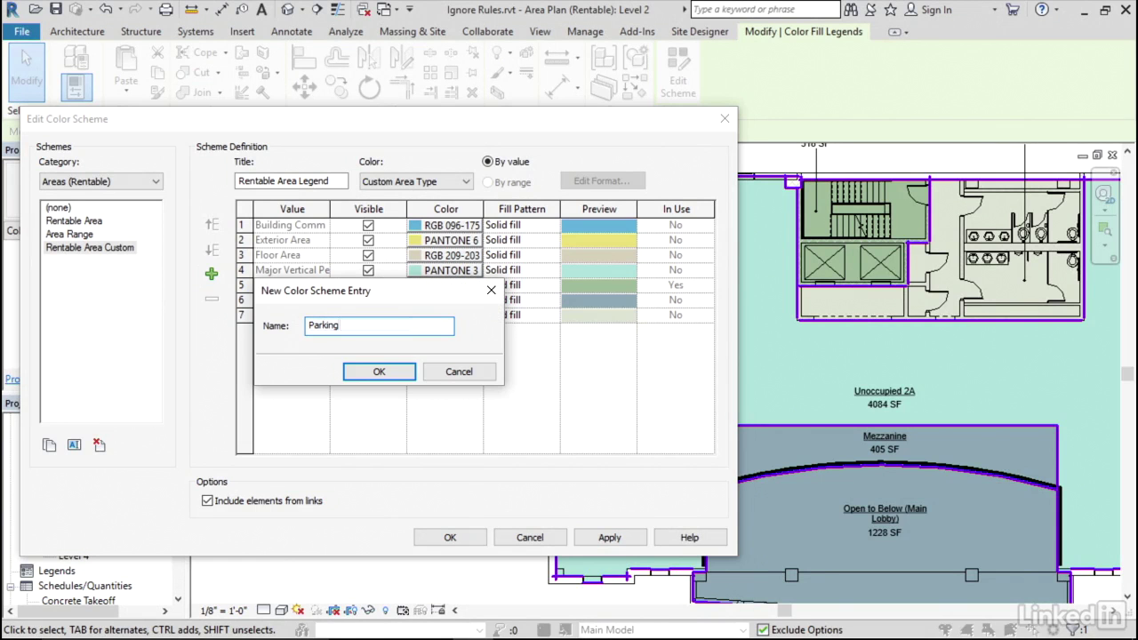
{"action": "left_click", "coordinate": [377, 371]}
{"action": "left_click", "coordinate": [212, 275]}
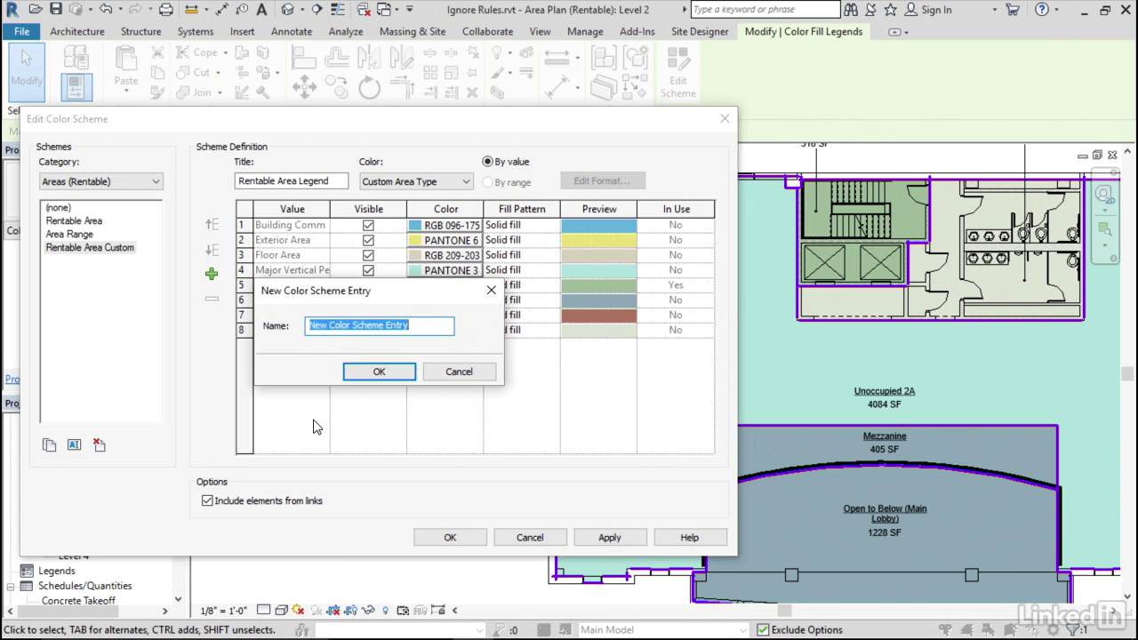
{"action": "type", "text": "Basement"}
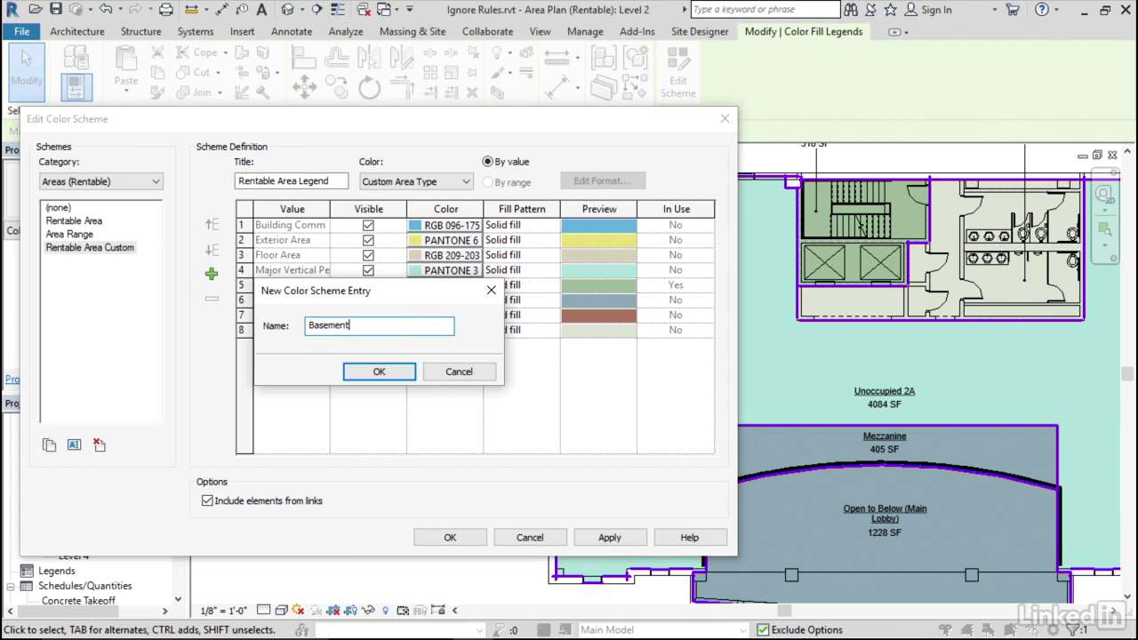
{"action": "key", "text": "Return"}
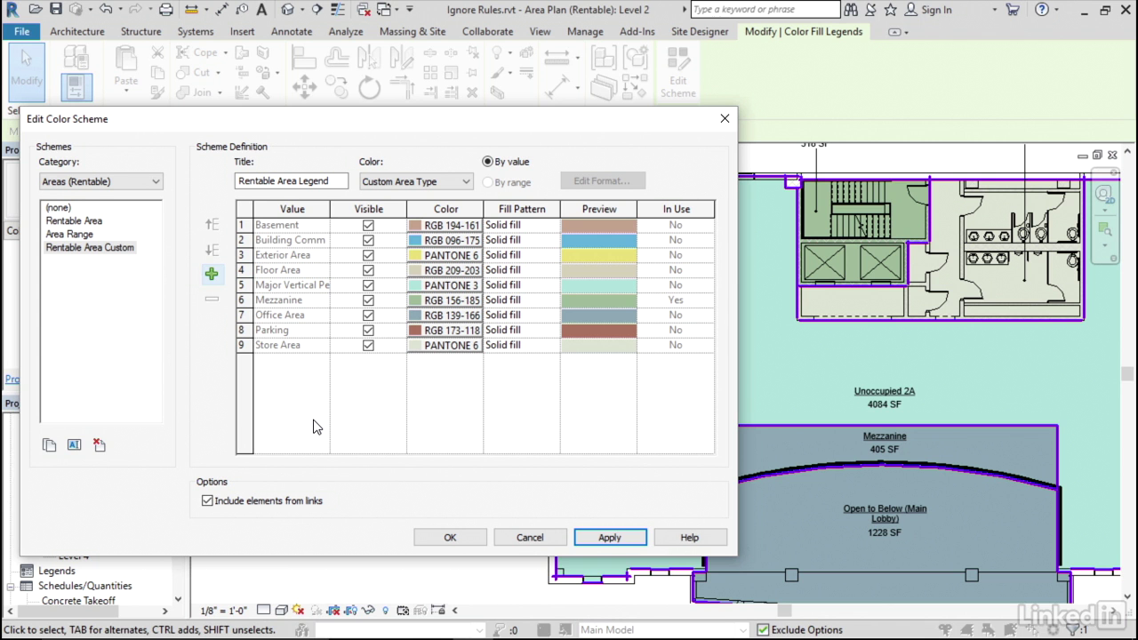
Close the colour scheme editor and set area Unoccupied 2A's Custom Area Type to Office Area
{"action": "left_click", "coordinate": [459, 538]}
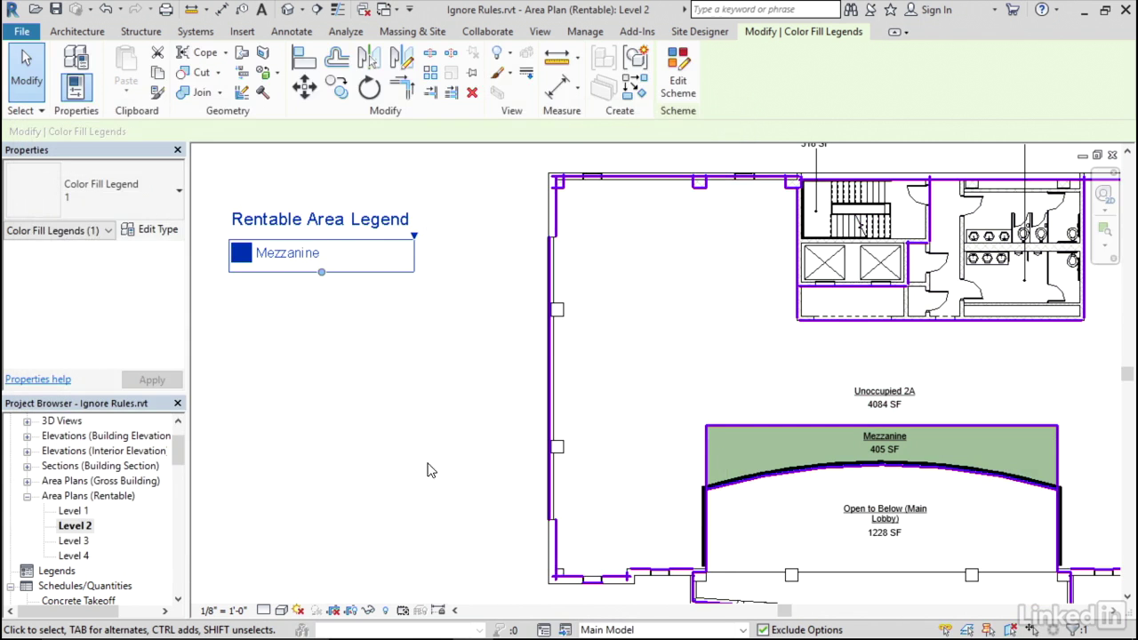
{"action": "left_click", "coordinate": [519, 398]}
{"action": "left_click", "coordinate": [920, 364]}
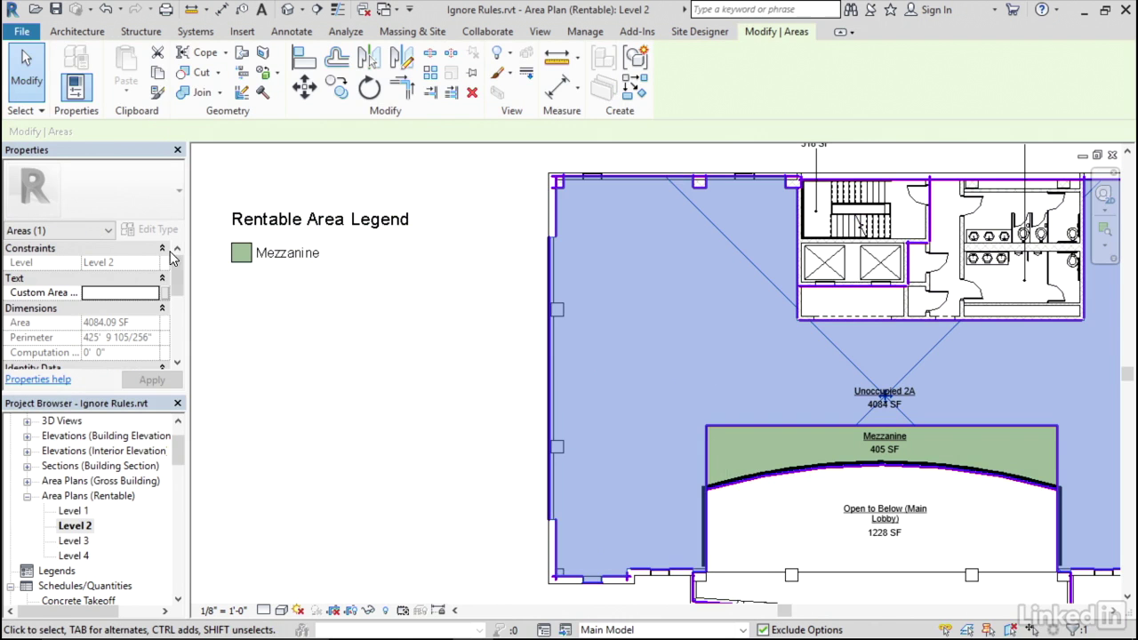
{"action": "left_click", "coordinate": [156, 296]}
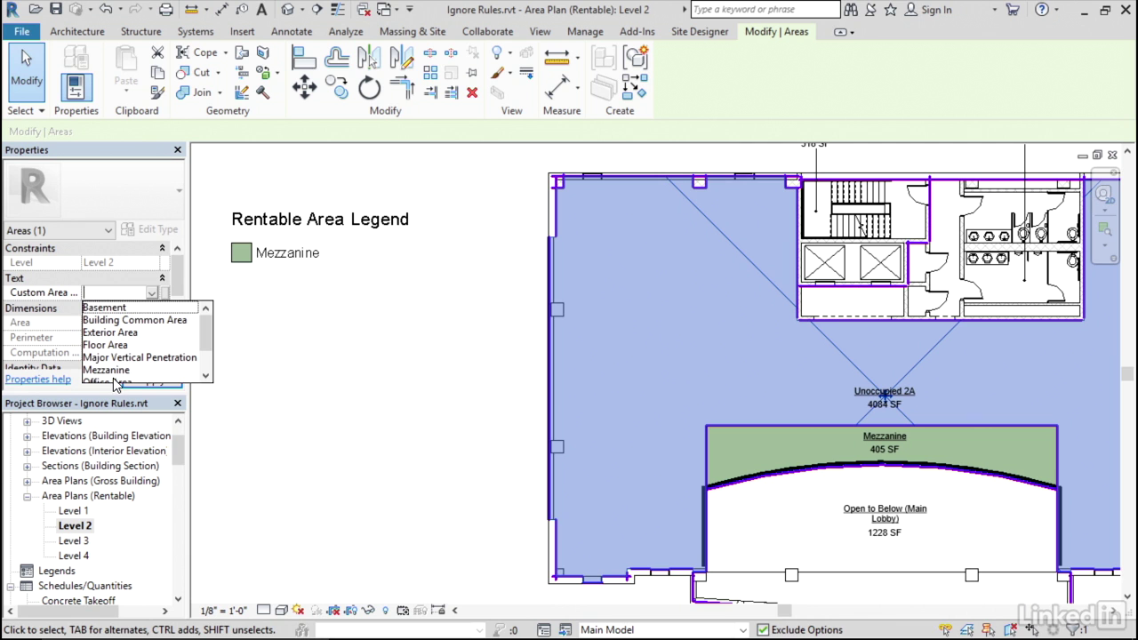
{"action": "left_click", "coordinate": [114, 378]}
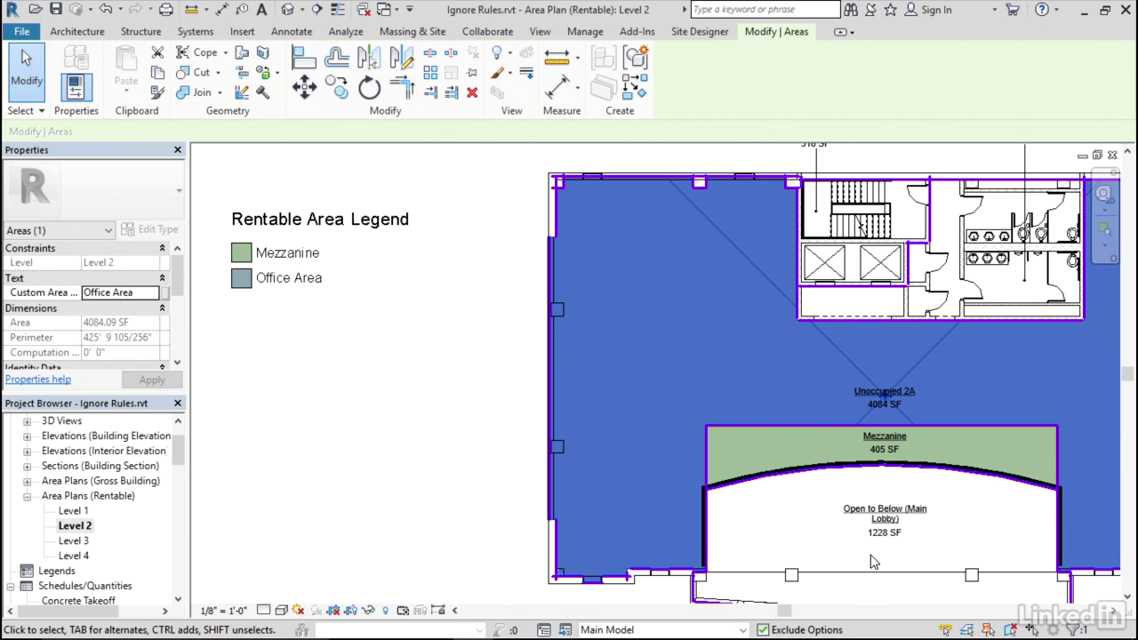
{"action": "left_click", "coordinate": [902, 560]}
Set the lobby to Building Common Area, stairs to Major Vertical Penetration, restroom to Floor Area
{"action": "left_click", "coordinate": [907, 560]}
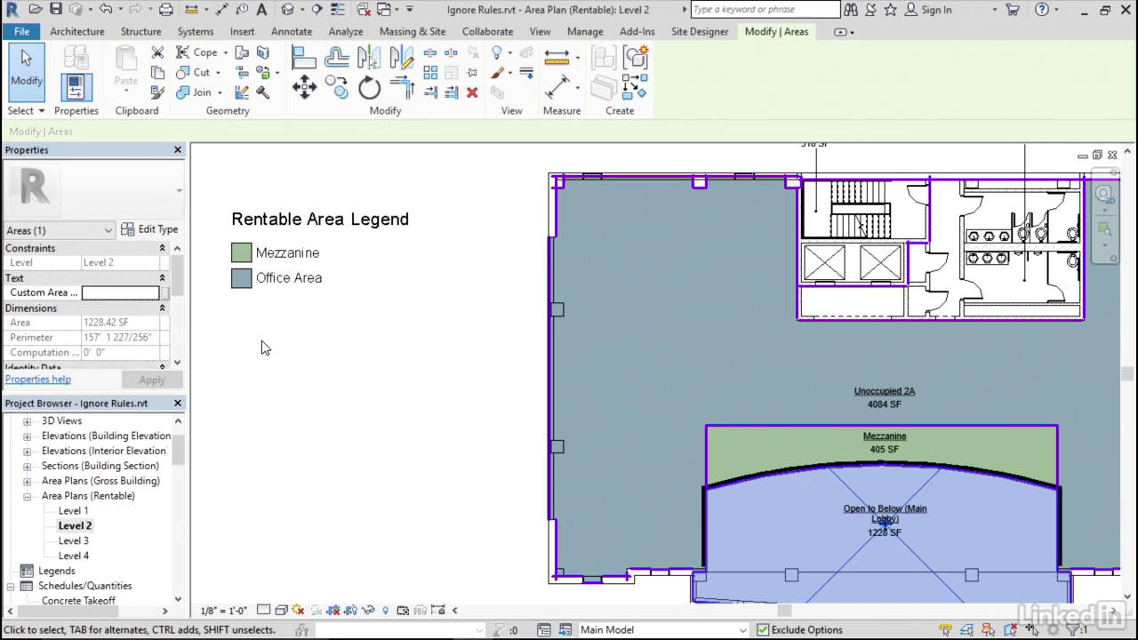
{"action": "left_click", "coordinate": [162, 293]}
{"action": "left_click", "coordinate": [153, 321]}
{"action": "left_click", "coordinate": [849, 218]}
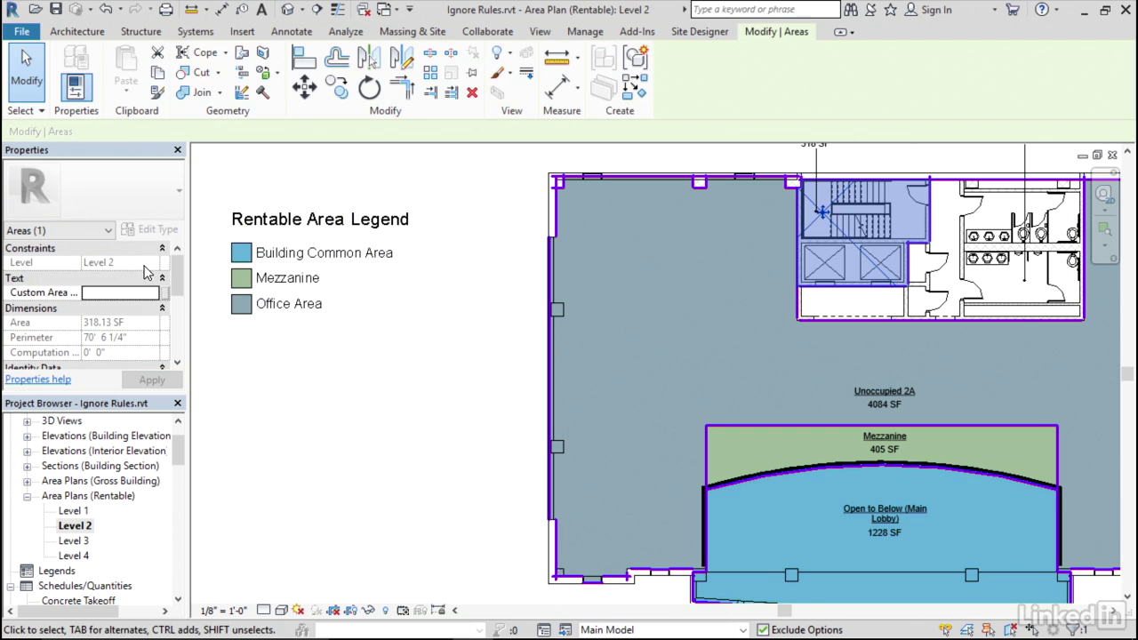
{"action": "left_click", "coordinate": [152, 292]}
{"action": "left_click", "coordinate": [140, 357]}
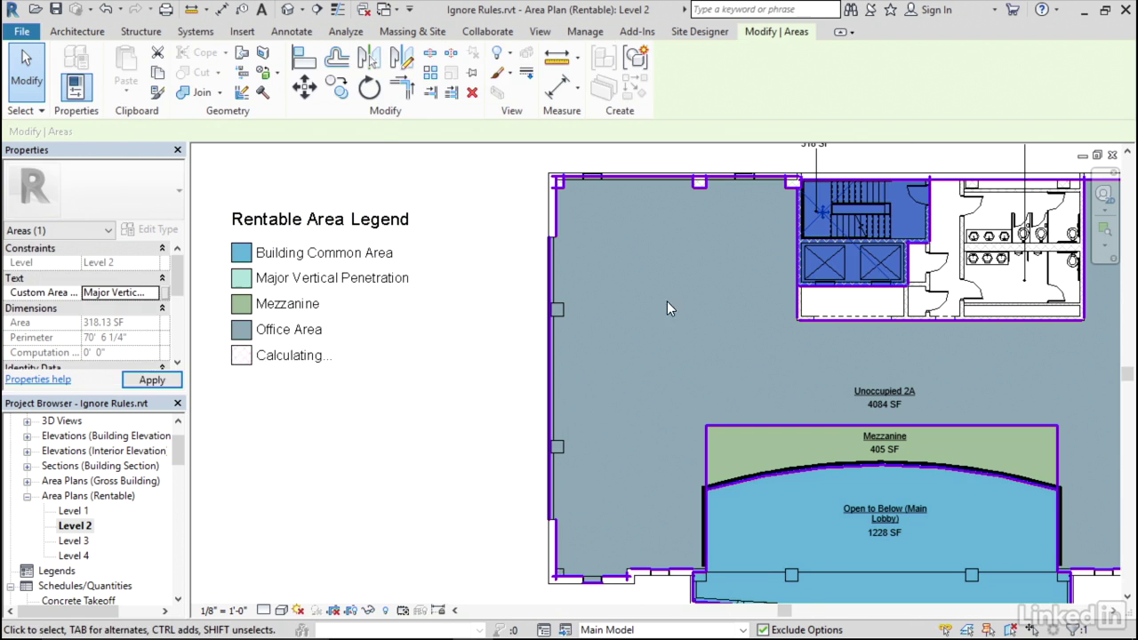
{"action": "left_click", "coordinate": [1005, 299]}
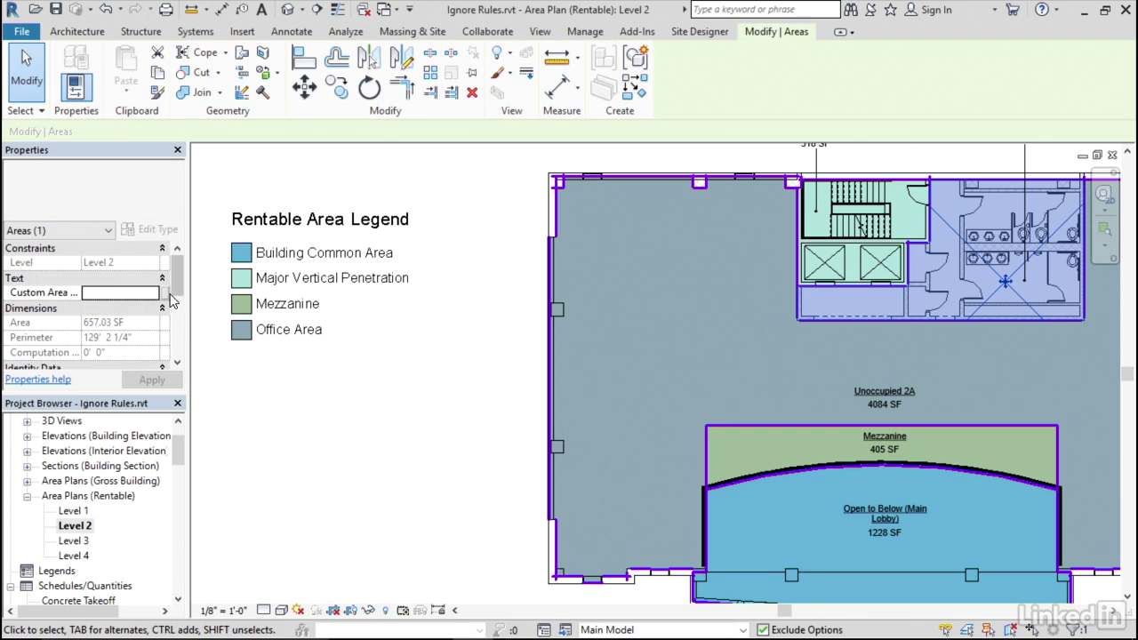
{"action": "left_click", "coordinate": [153, 294]}
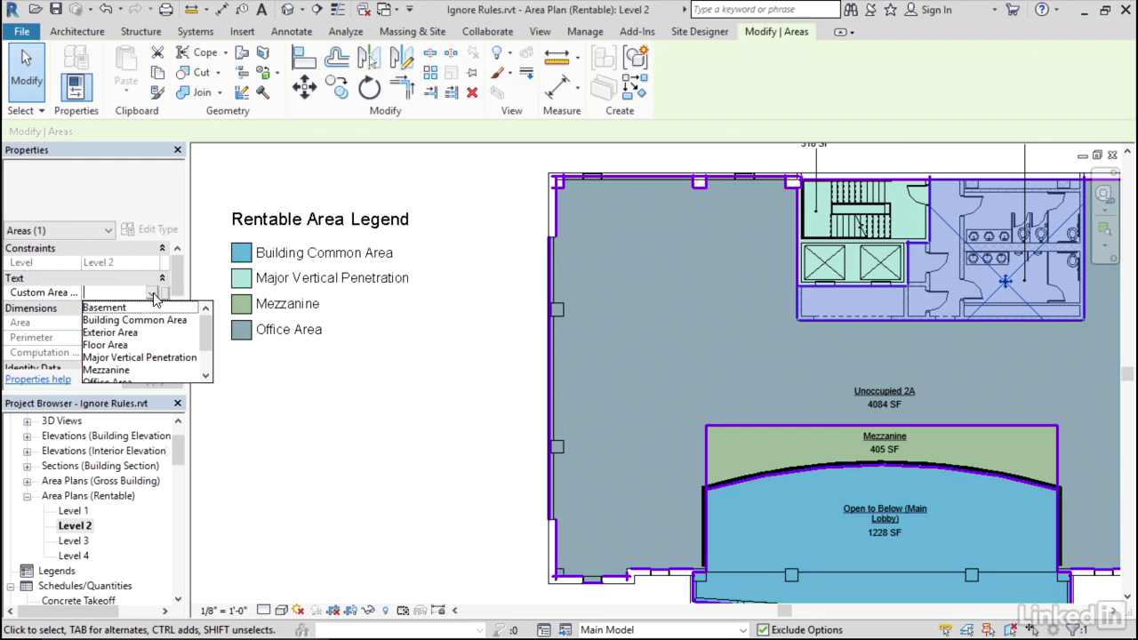
{"action": "left_click", "coordinate": [107, 345]}
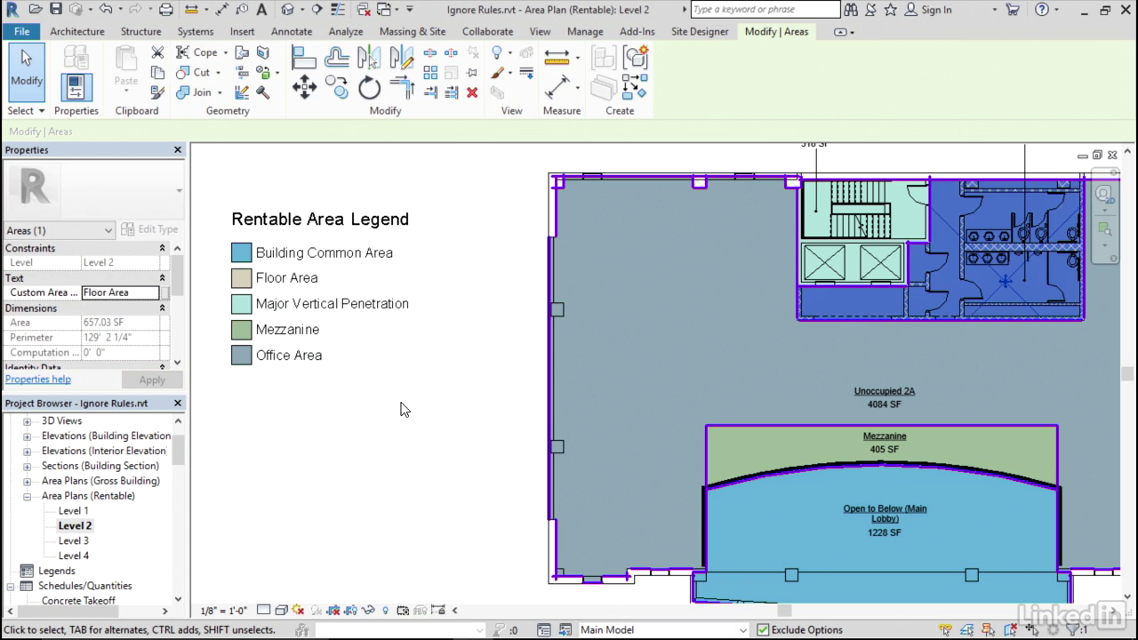
{"action": "left_click", "coordinate": [394, 409]}
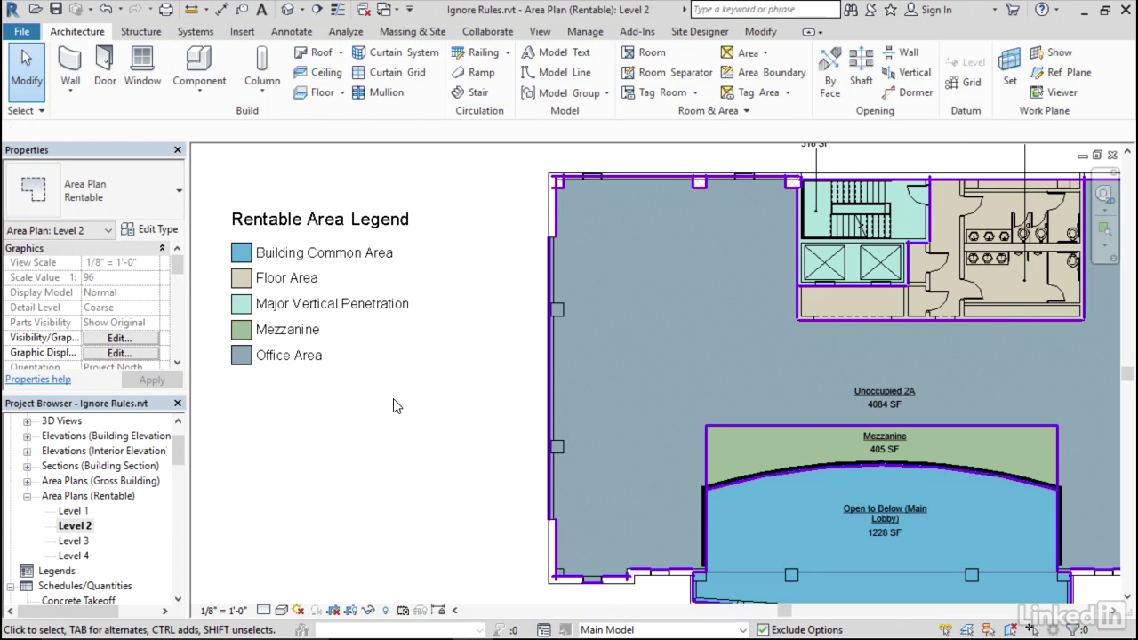
Frame the legend and areas, then open Leasing Calculations (By Custom Area Type) from Schedules/Quantities
{"action": "scroll", "coordinate": [401, 399], "scroll_direction": "down", "scroll_amount": 1}
{"action": "middle_click_drag", "start_coordinate": [407, 401], "coordinate": [426, 412]}
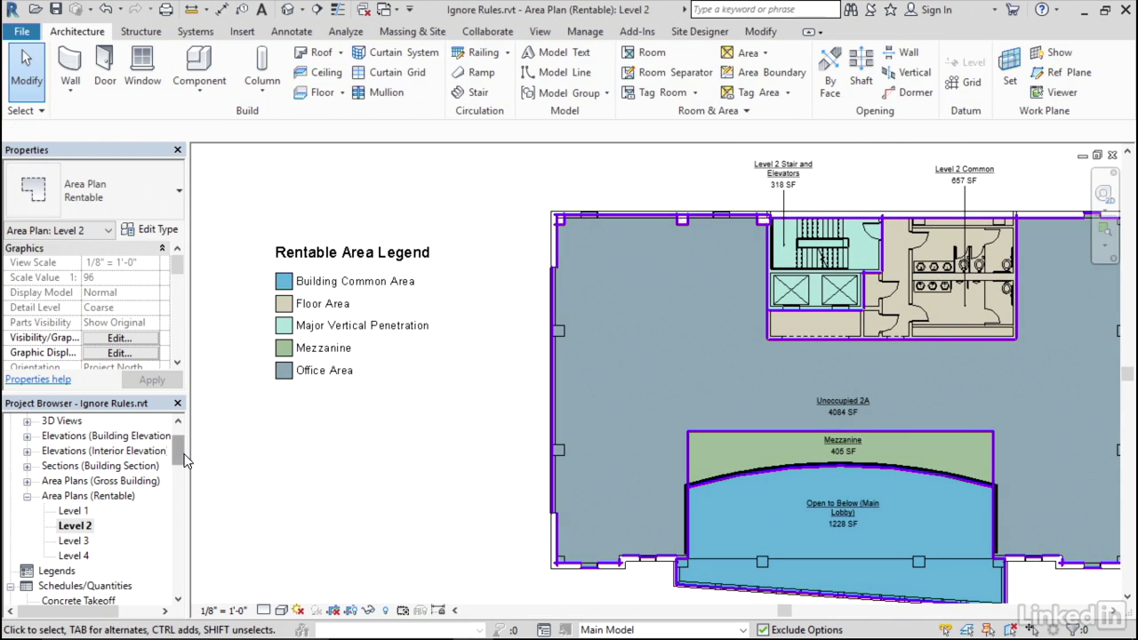
{"action": "left_click_drag", "start_coordinate": [178, 457], "coordinate": [192, 490]}
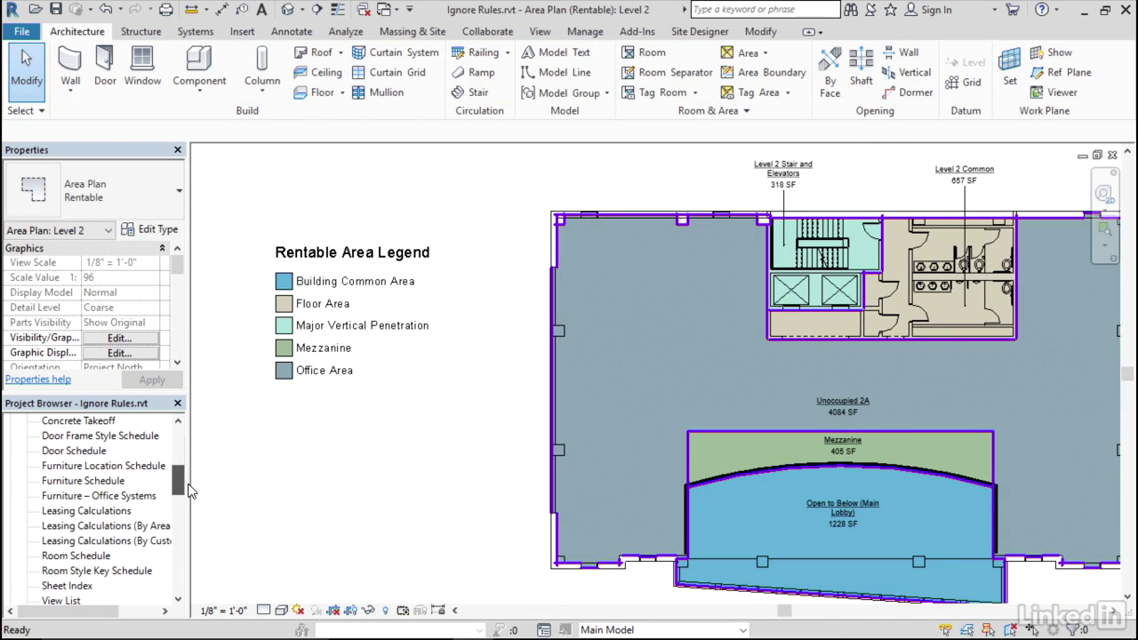
{"action": "left_click", "coordinate": [93, 541]}
{"action": "double_click", "coordinate": [91, 542]}
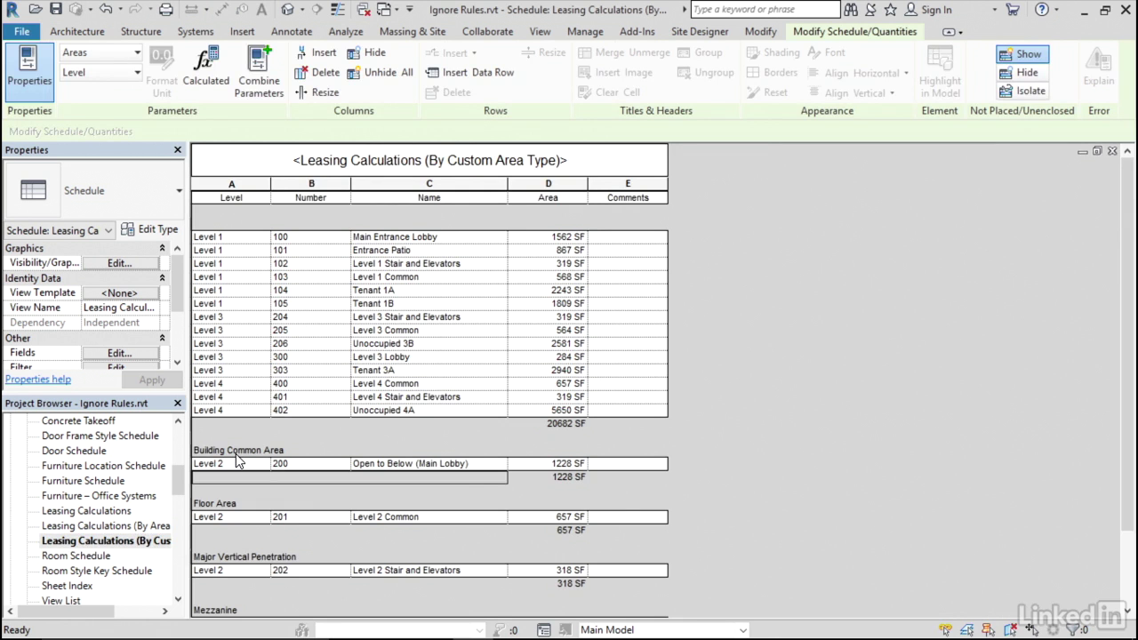
{"action": "left_click_drag", "start_coordinate": [176, 477], "coordinate": [177, 447]}
Reopen the Level 2 rentable area plan and begin an Area Boundary with Apply Area Rules unchecked
{"action": "left_click", "coordinate": [80, 541]}
{"action": "double_click", "coordinate": [80, 540]}
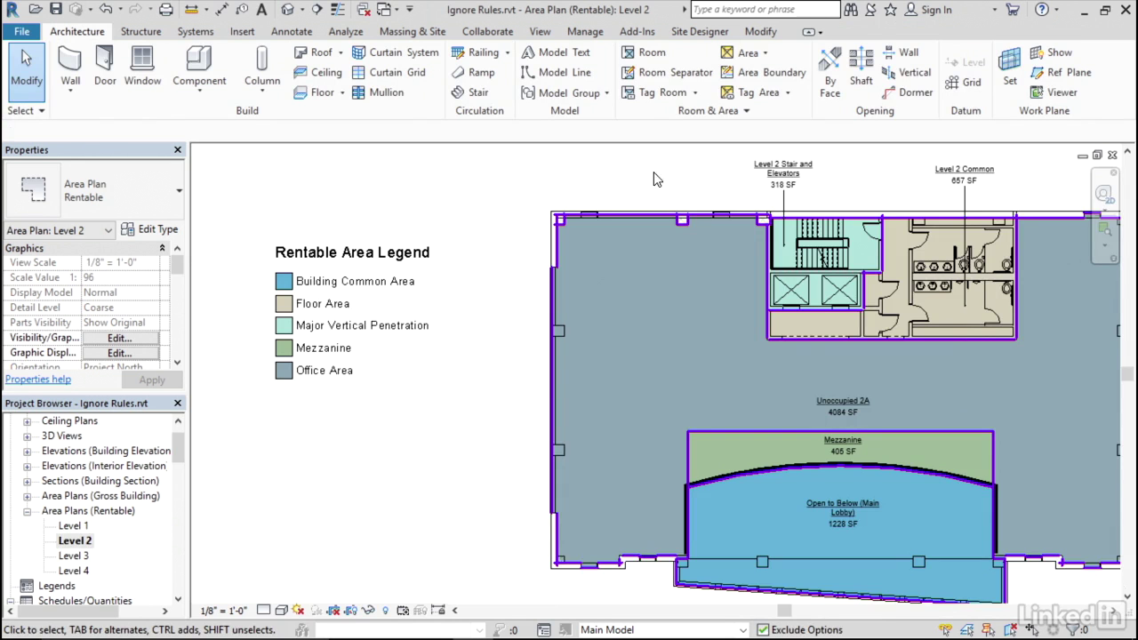
{"action": "left_click", "coordinate": [757, 72]}
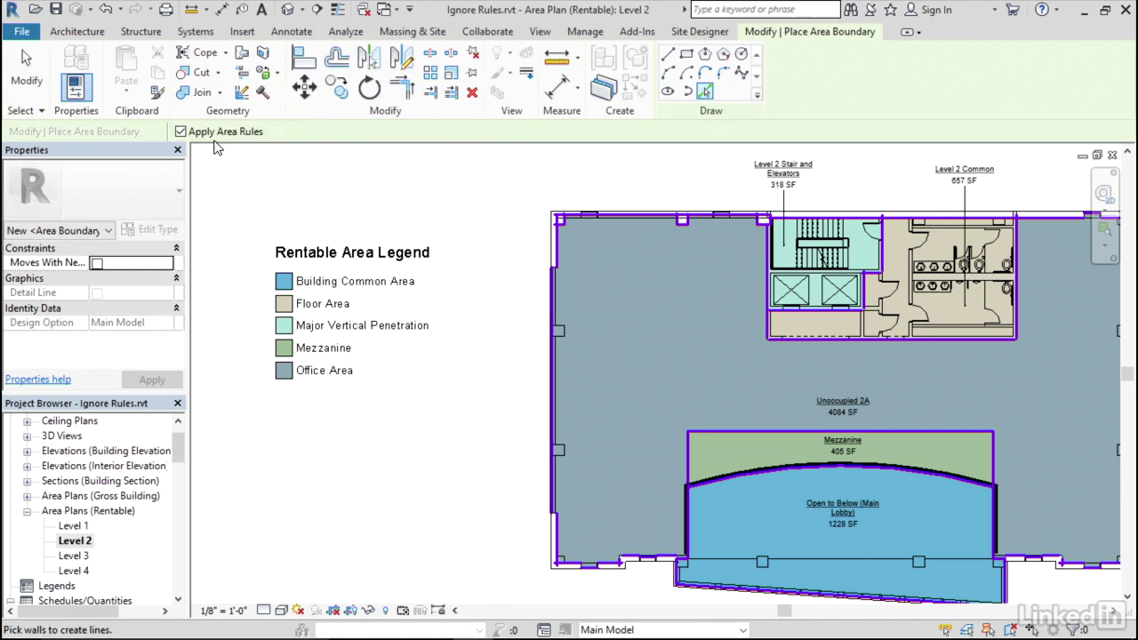
{"action": "left_click", "coordinate": [201, 132]}
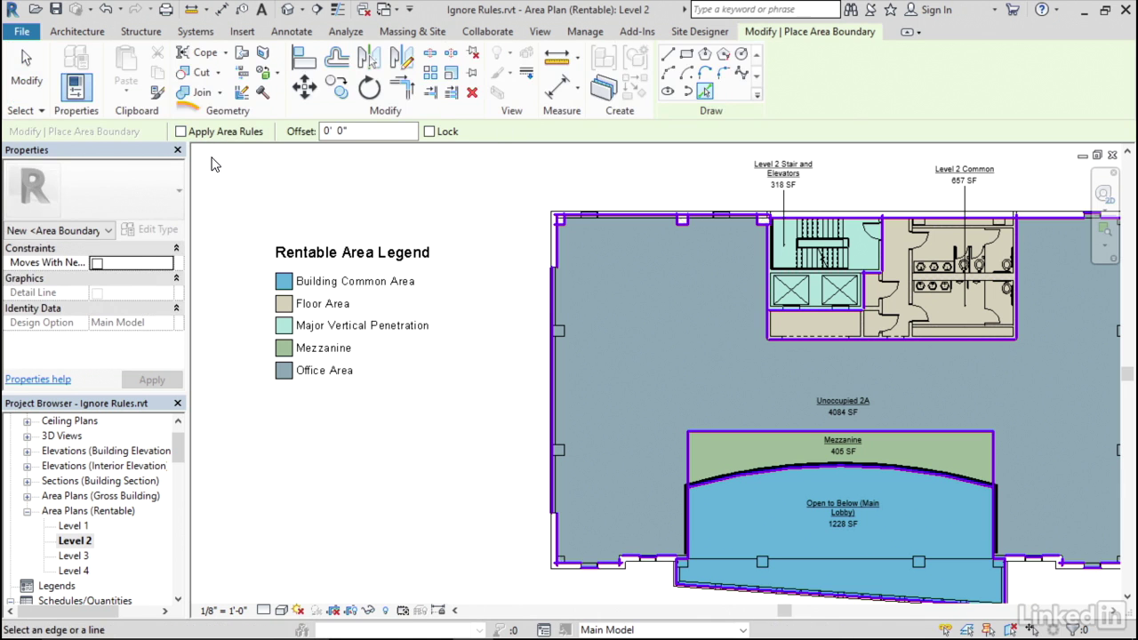